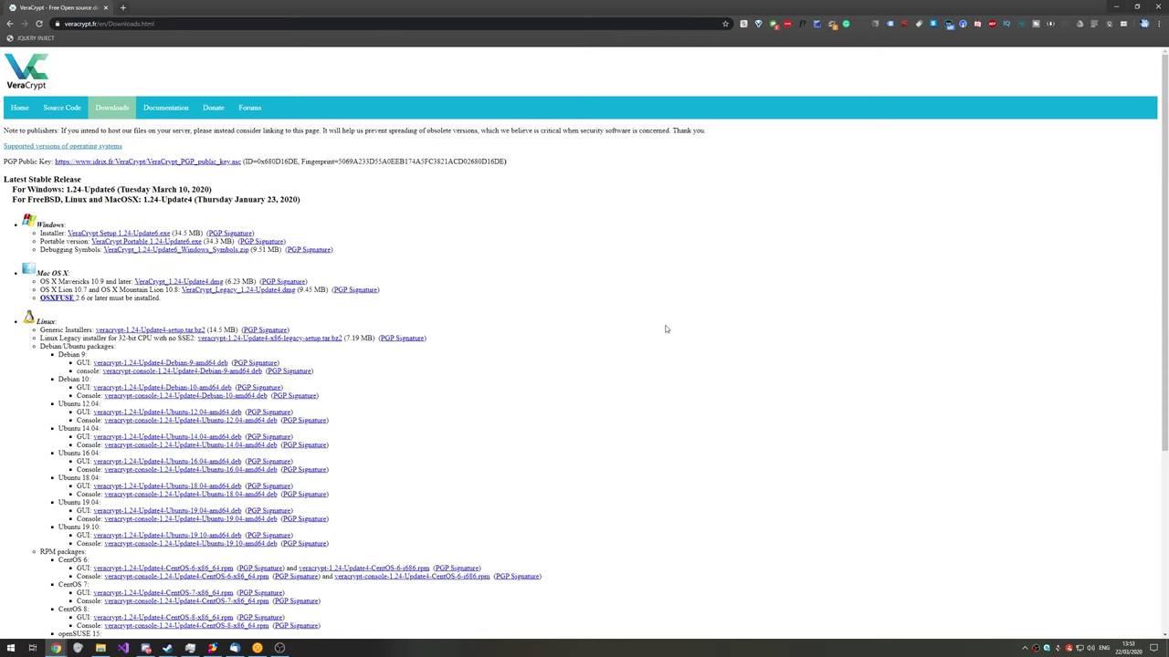
Step: Zoom the VeraCrypt downloads page to 150% and highlight the Windows installer entry
{"action": "key", "text": "ctrl+plus"}
{"action": "key", "text": "ctrl+plus"}
{"action": "key", "text": "ctrl+plus"}
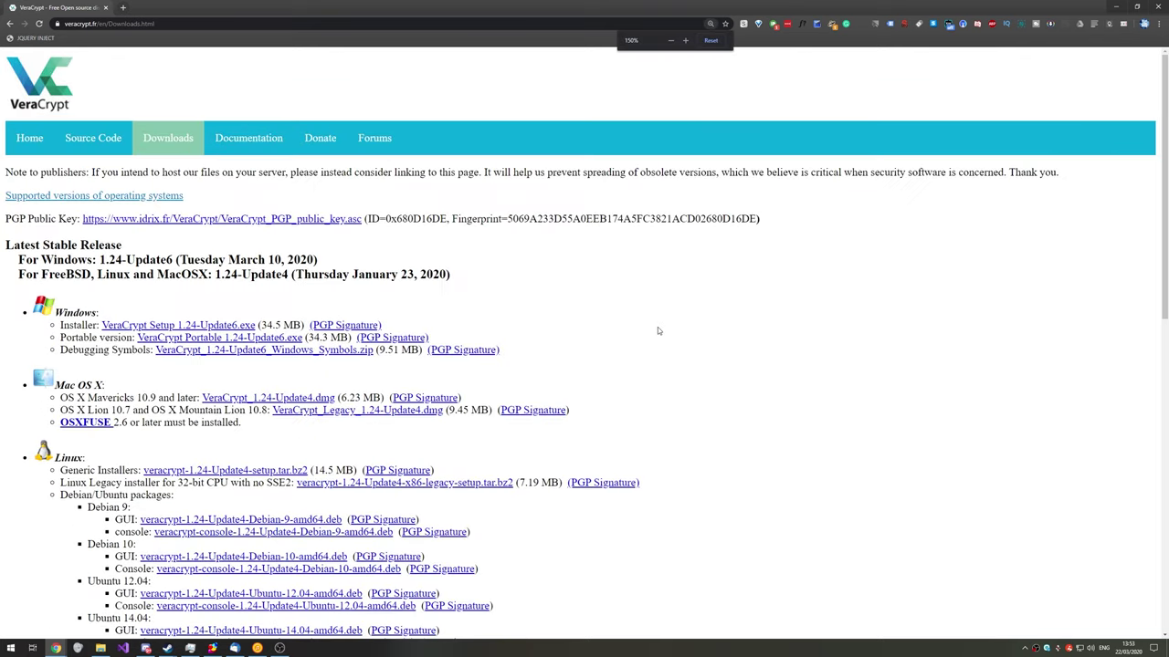
{"action": "scroll", "coordinate": [657, 330], "scroll_direction": "down", "scroll_amount": 10}
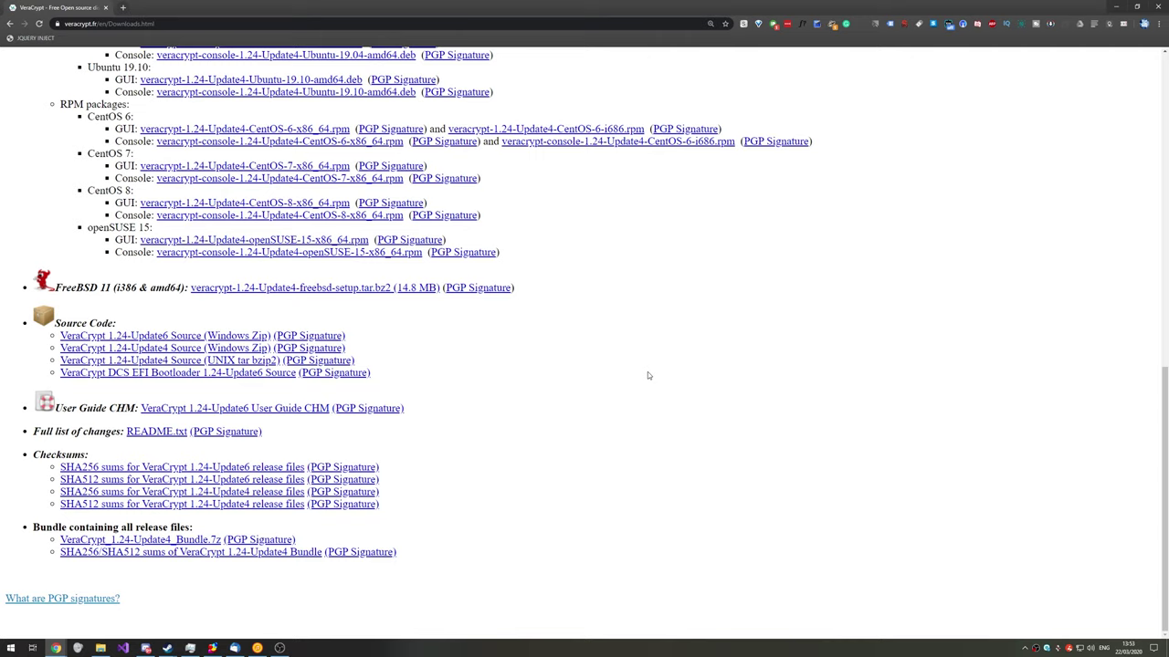
{"action": "scroll", "coordinate": [647, 376], "scroll_direction": "up", "scroll_amount": 10}
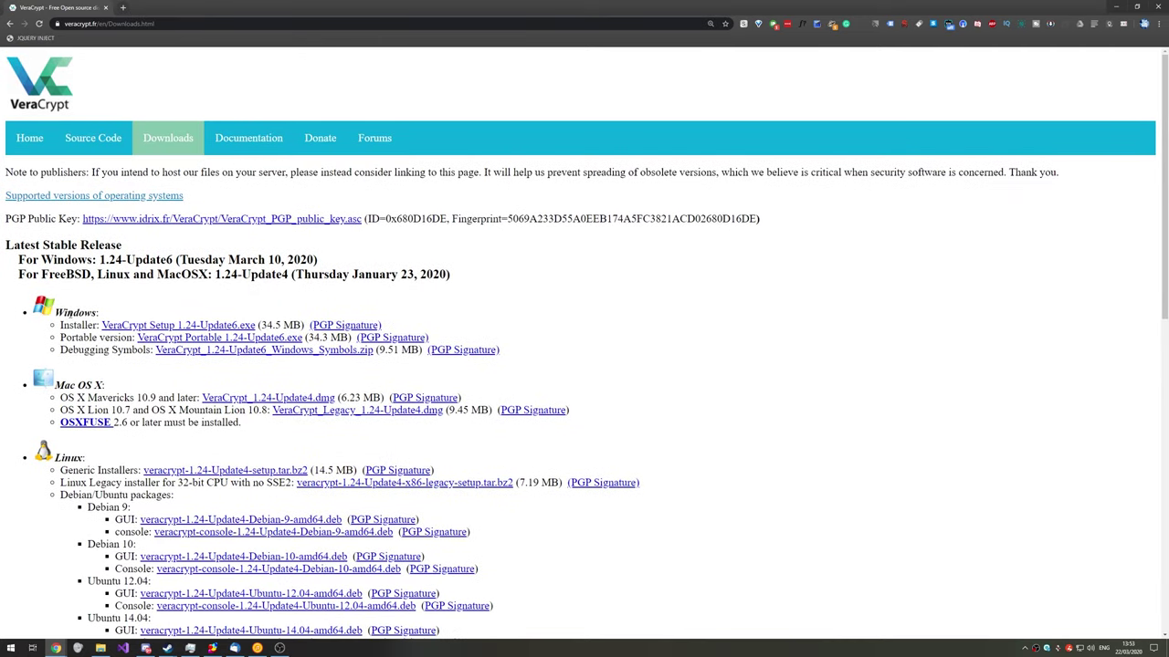
{"action": "double_click", "coordinate": [70, 312]}
{"action": "left_click_drag", "start_coordinate": [107, 318], "coordinate": [147, 326]}
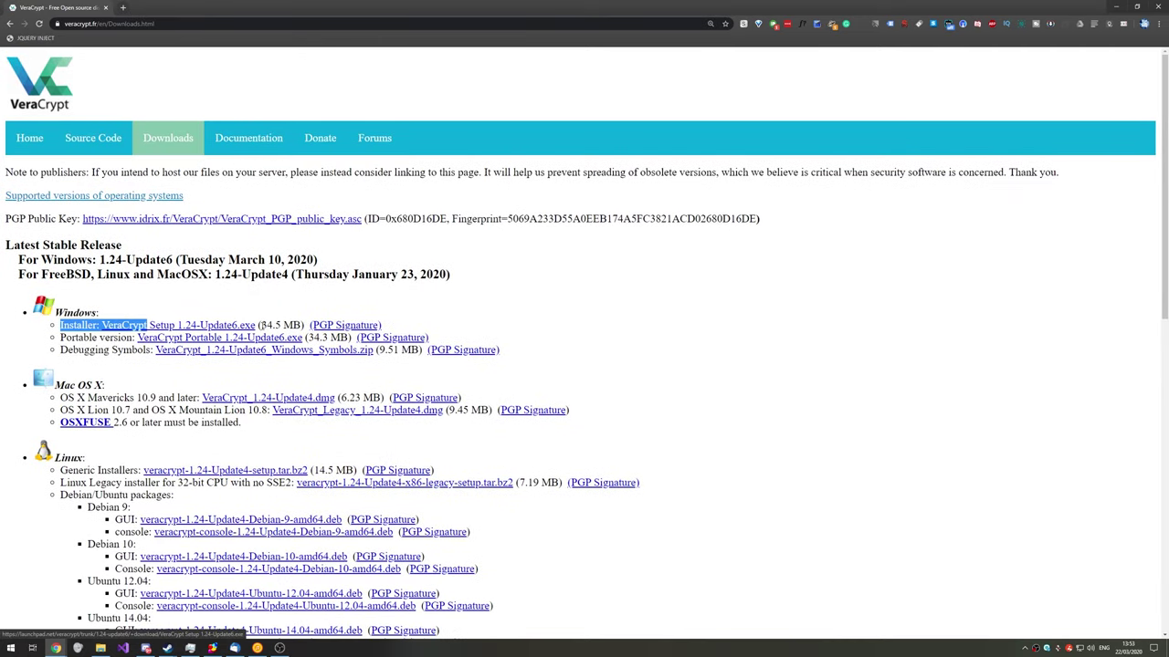
{"action": "left_click", "coordinate": [261, 325]}
Step: Check the 34.3 MB portable version entry, then download VeraCrypt Setup 1.24-Update6.exe
{"action": "left_click_drag", "start_coordinate": [62, 337], "coordinate": [341, 339]}
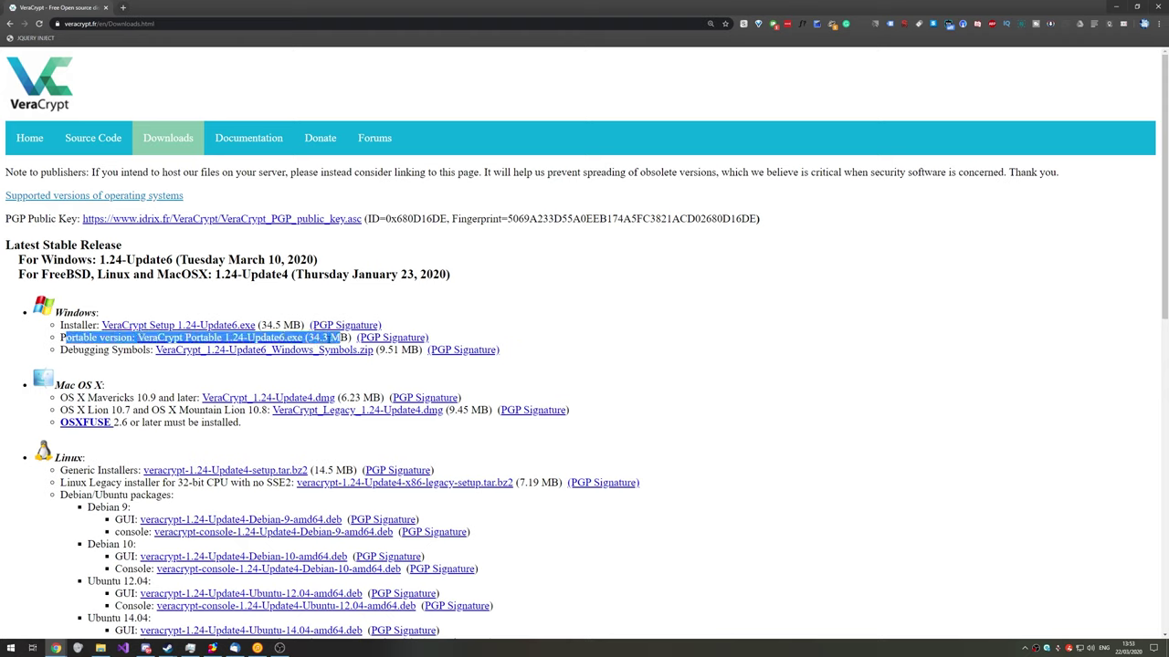
{"action": "left_click", "coordinate": [324, 338]}
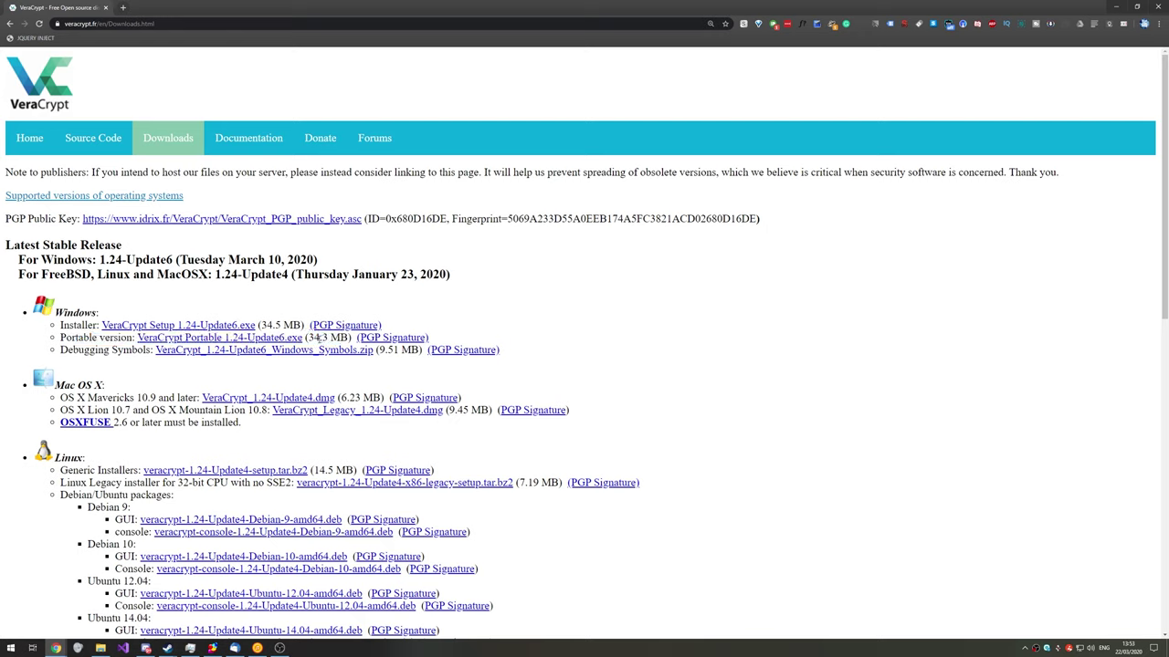
{"action": "double_click", "coordinate": [318, 338]}
{"action": "left_click", "coordinate": [297, 340]}
{"action": "left_click", "coordinate": [214, 328]}
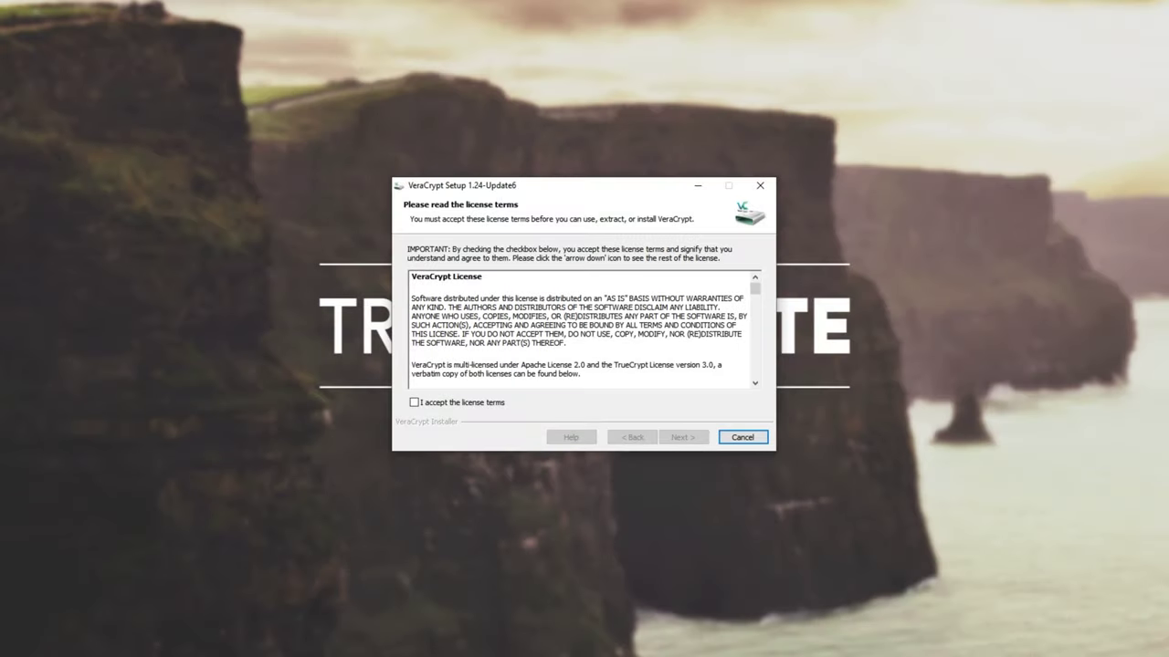
Step: Accept the license, keep Upgrade with default options, and complete the 1.24-Update6 upgrade
{"action": "left_click", "coordinate": [468, 406]}
{"action": "left_click", "coordinate": [683, 437]}
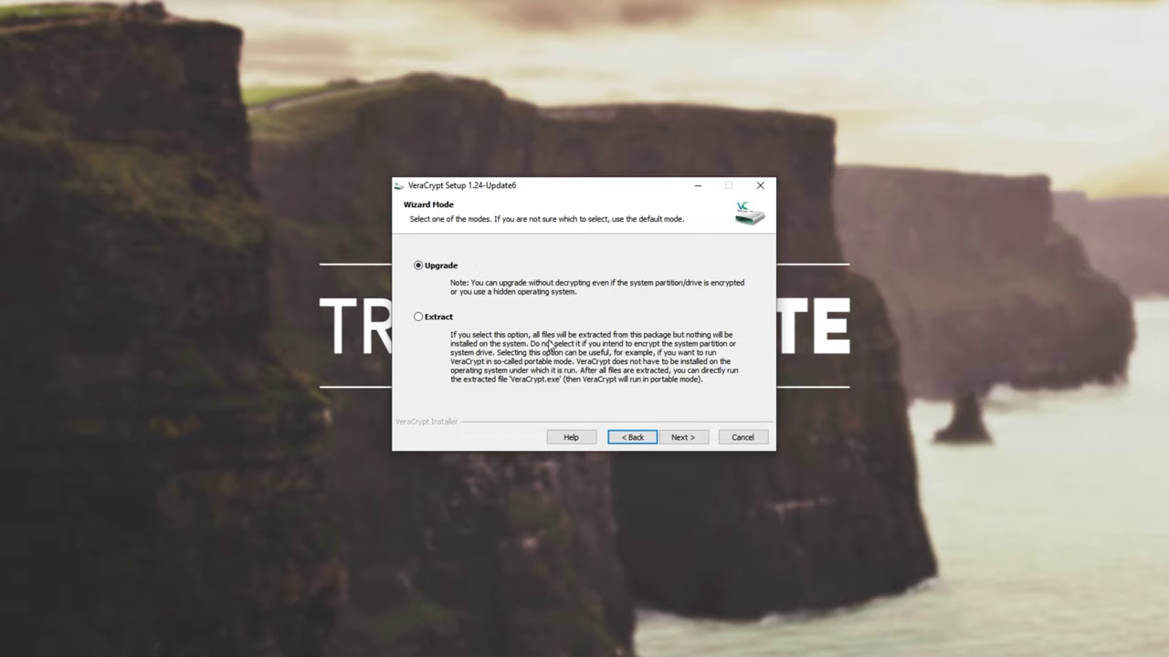
{"action": "left_click", "coordinate": [690, 439]}
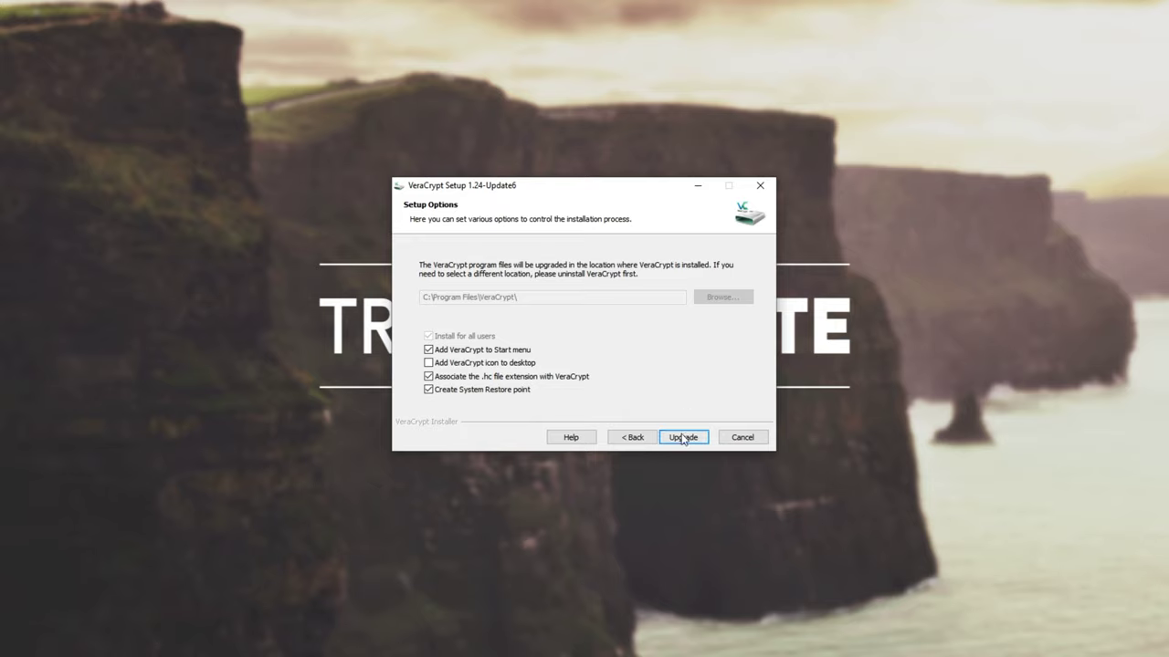
{"action": "left_click", "coordinate": [681, 436]}
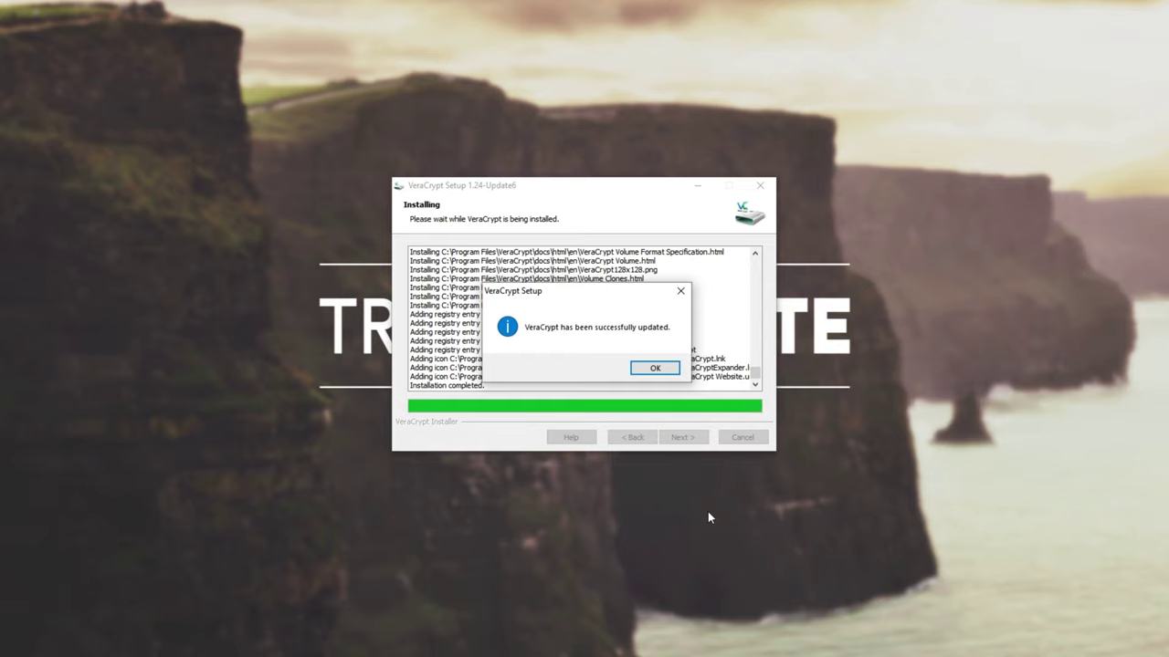
{"action": "left_click", "coordinate": [657, 370]}
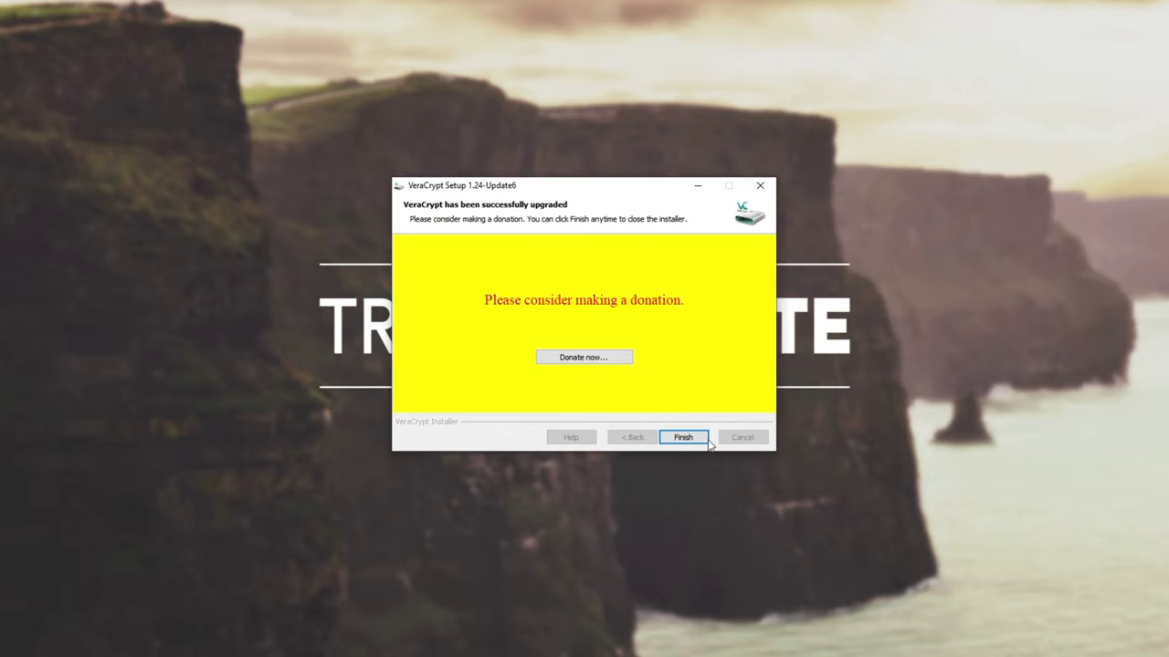
{"action": "left_click", "coordinate": [706, 442]}
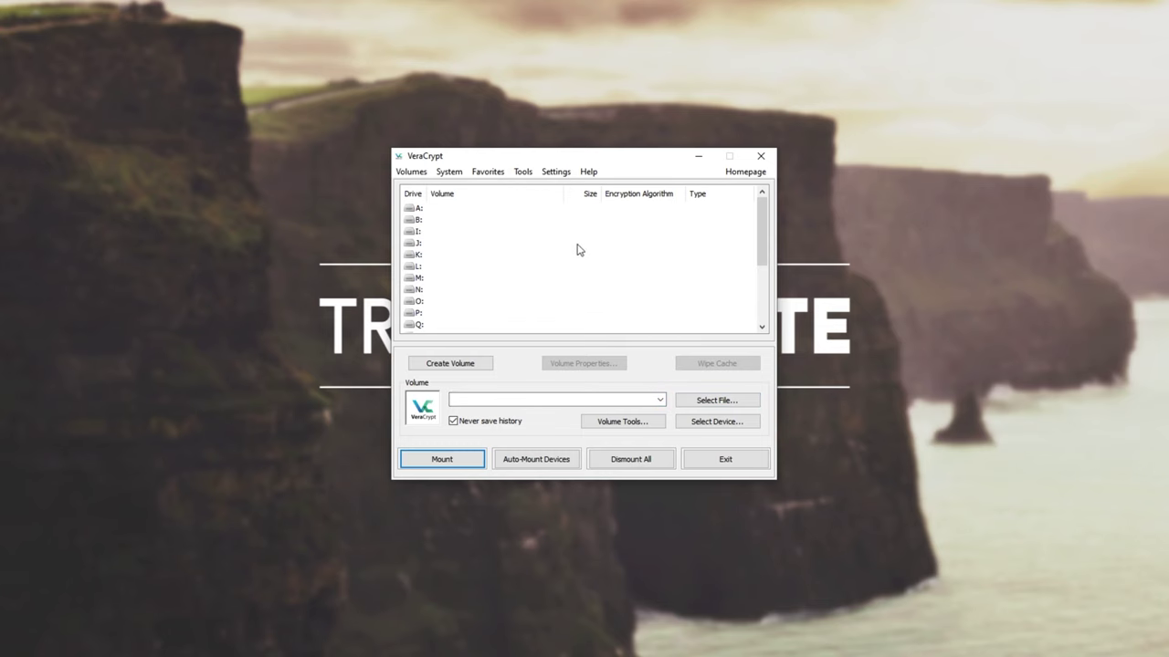
Step: Select drive letter B:, then A:, in the drive list and focus the Volume path box
{"action": "left_click", "coordinate": [429, 221]}
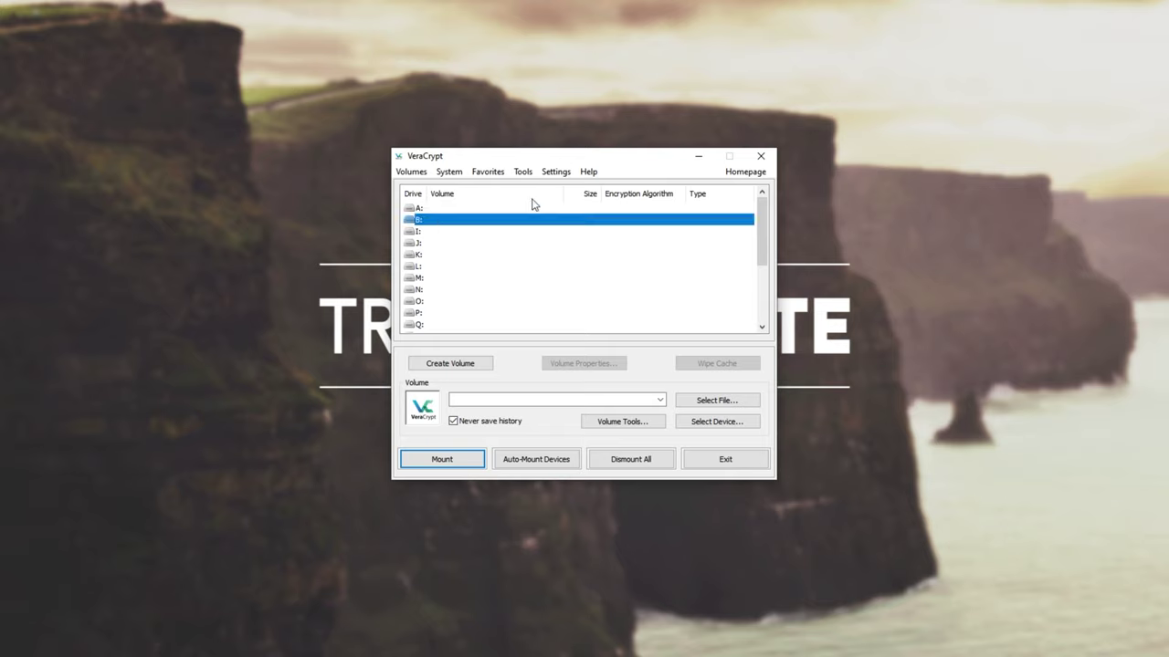
{"action": "left_click_drag", "start_coordinate": [760, 233], "coordinate": [767, 278]}
{"action": "scroll", "coordinate": [644, 268], "scroll_direction": "up", "scroll_amount": 3}
{"action": "key", "text": "Up"}
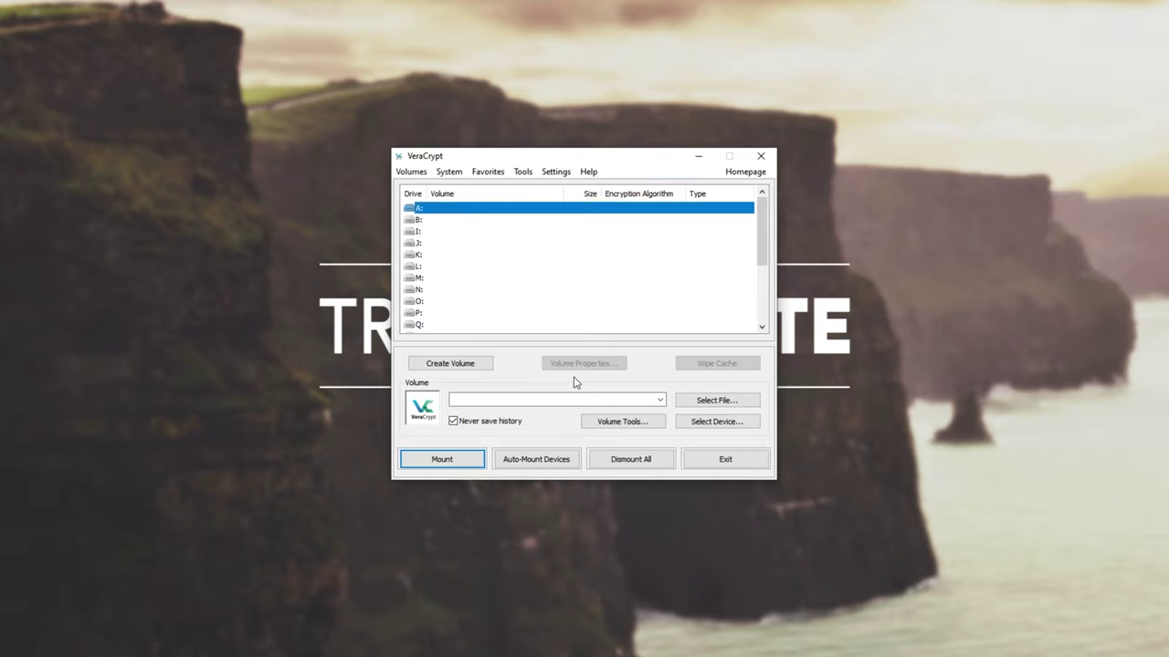
{"action": "left_click", "coordinate": [613, 397]}
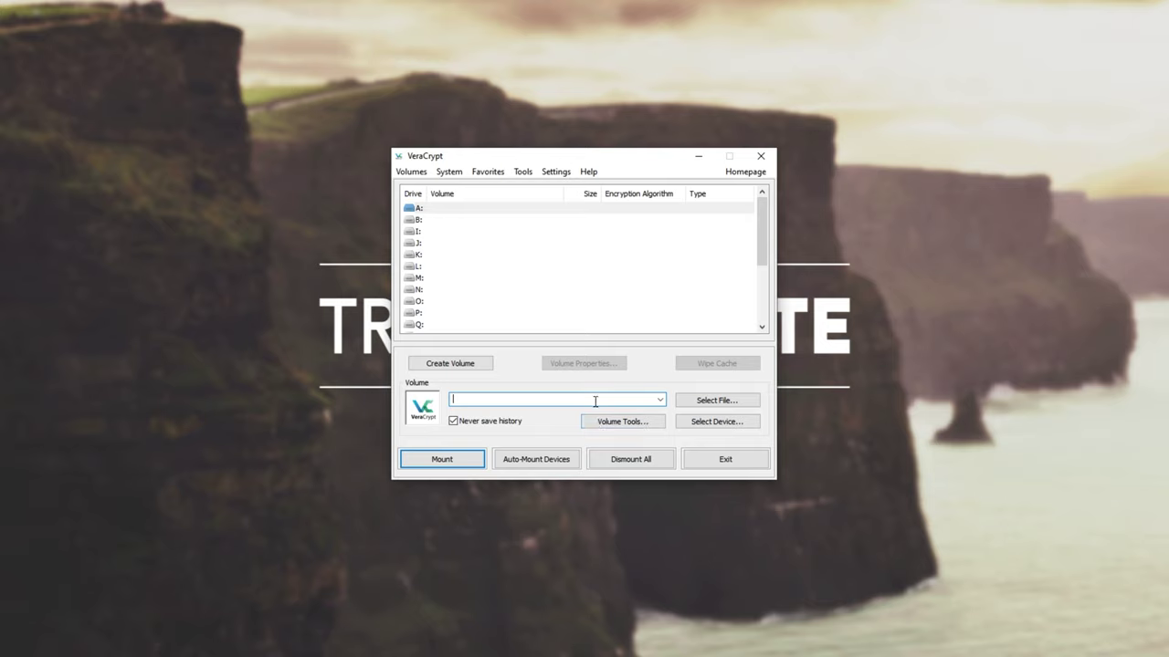
Step: Start the Volume Creation Wizard with 'Create an encrypted file container' chosen
{"action": "left_click", "coordinate": [436, 365]}
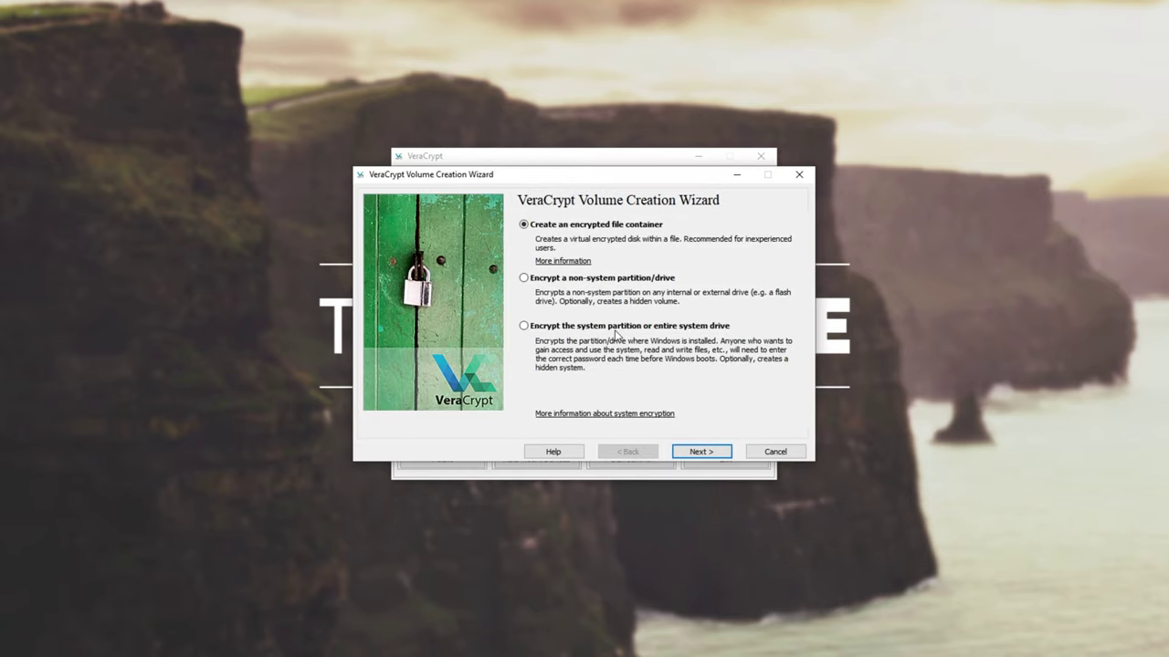
{"action": "left_click", "coordinate": [620, 228]}
{"action": "left_click", "coordinate": [701, 452]}
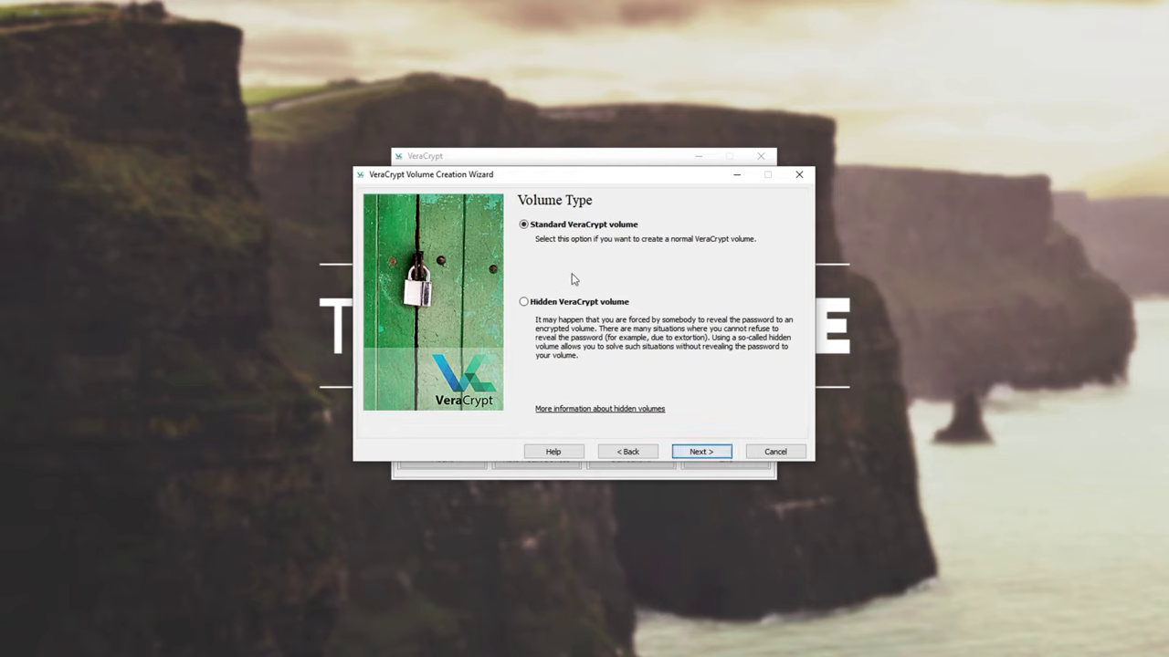
Step: Choose Standard VeraCrypt volume instead of a hidden volume and continue to Volume Location
{"action": "left_click", "coordinate": [571, 308]}
{"action": "left_click", "coordinate": [576, 227]}
{"action": "left_click", "coordinate": [608, 228]}
{"action": "left_click", "coordinate": [684, 454]}
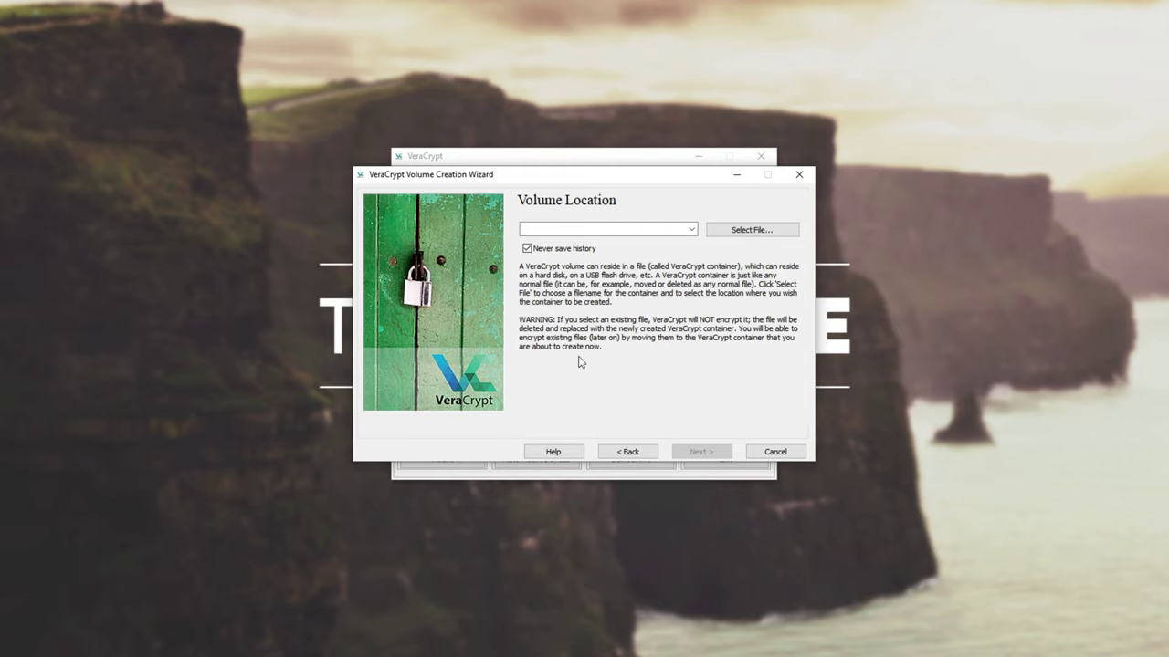
Step: Set the container file to test.bin in the Desktop Test folder and continue
{"action": "left_click", "coordinate": [756, 231]}
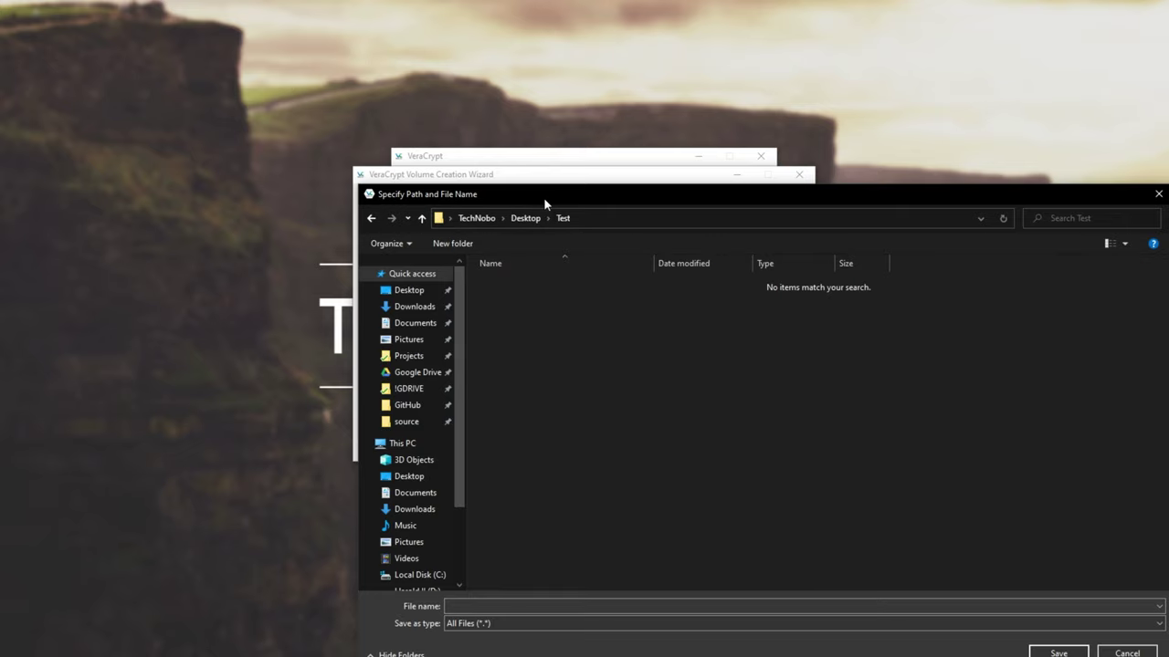
{"action": "left_click_drag", "start_coordinate": [543, 197], "coordinate": [385, 146]}
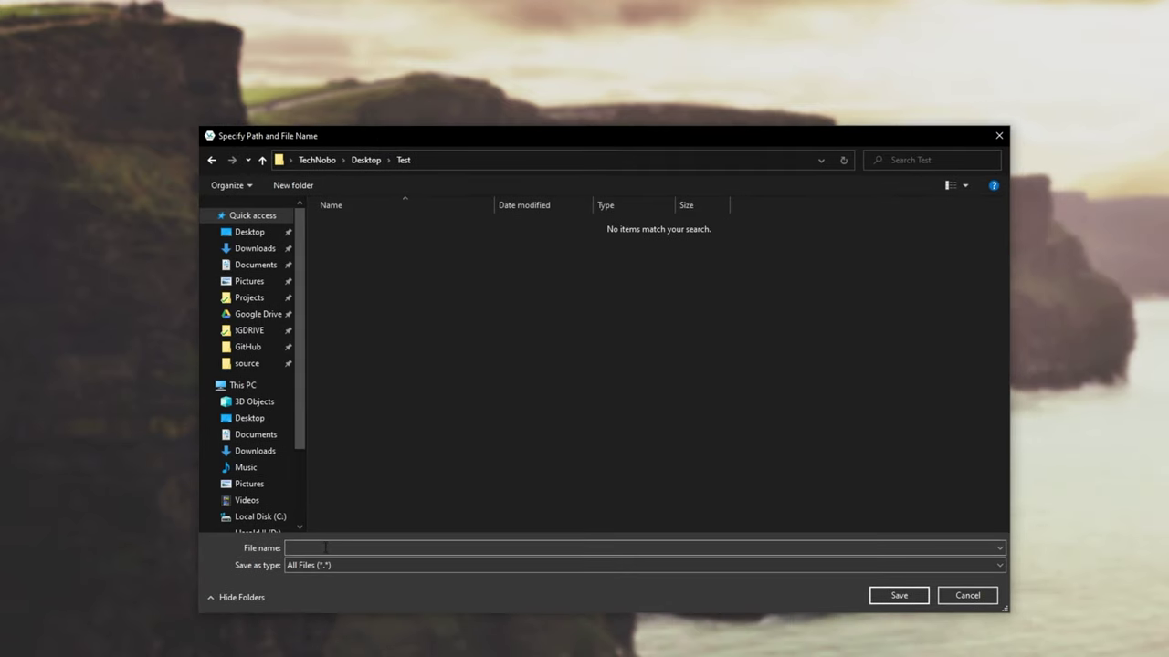
{"action": "type", "text": "te"}
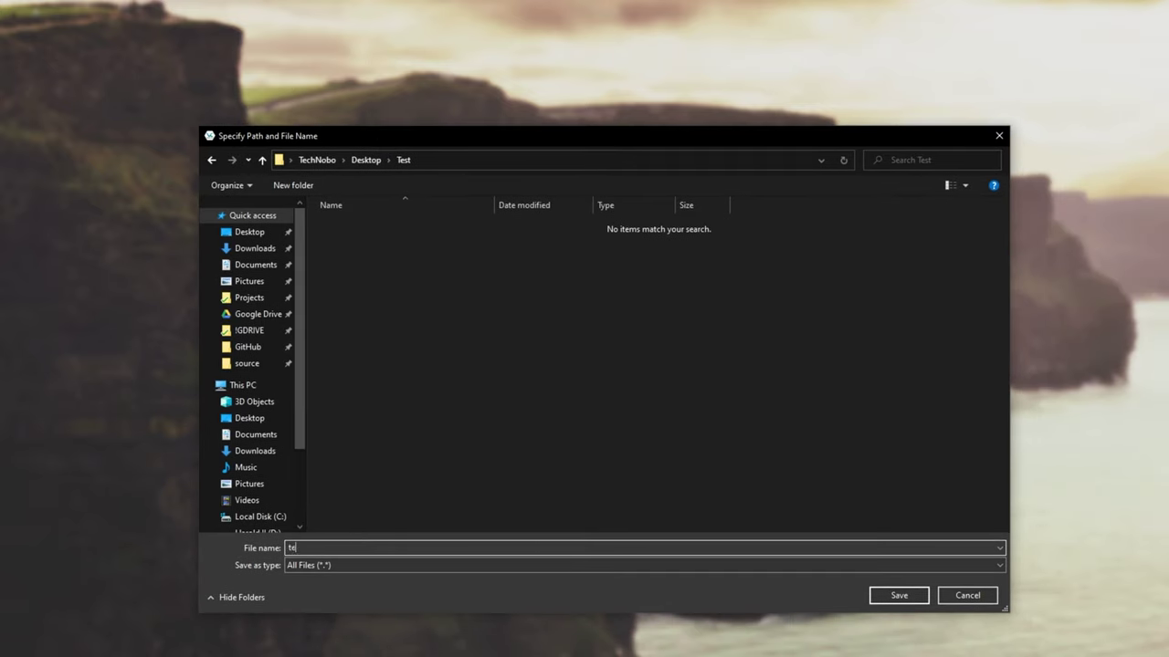
{"action": "type", "text": "st.bin"}
{"action": "key", "text": "Return"}
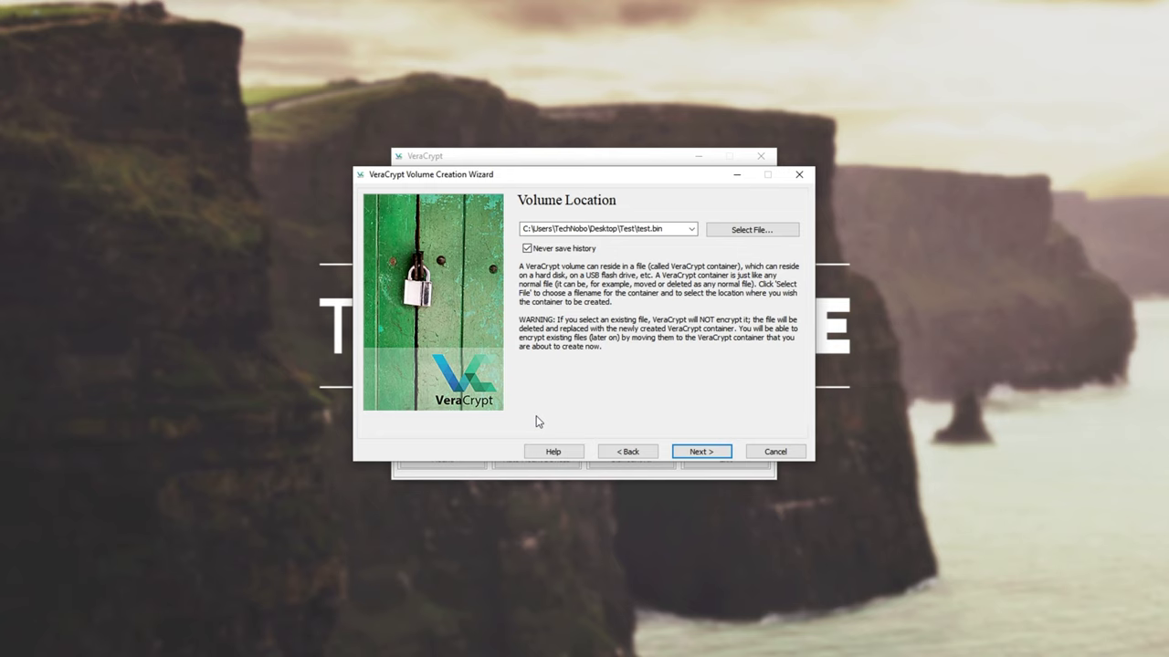
{"action": "left_click", "coordinate": [685, 454]}
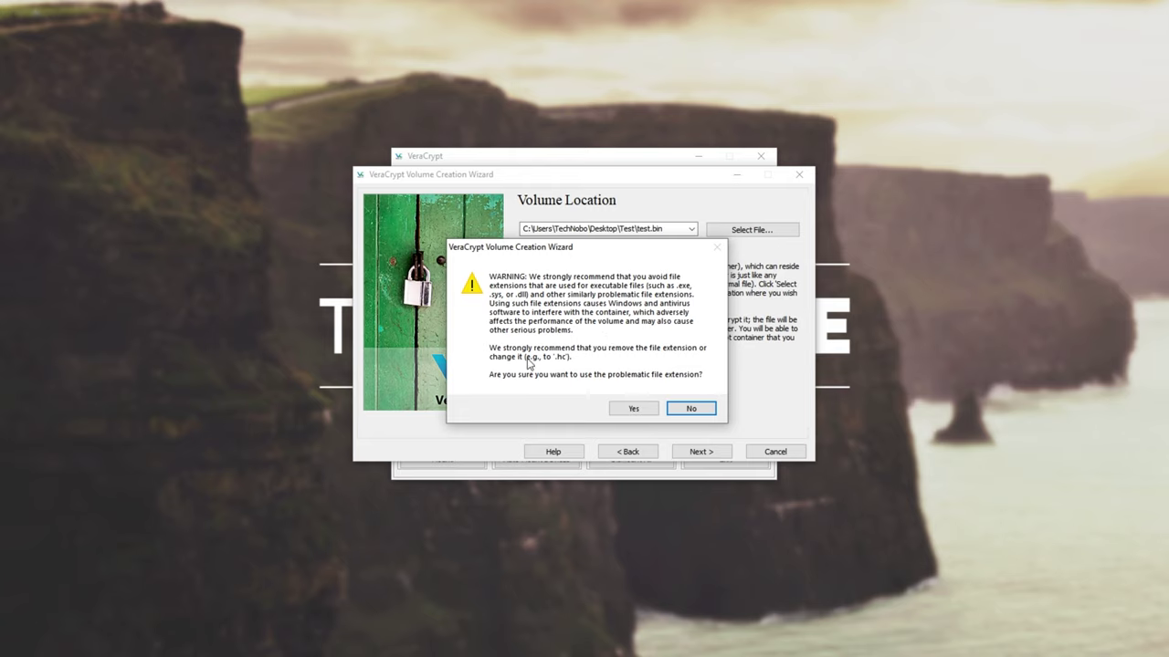
Step: Keep the .bin extension despite the warning and leave AES as the encryption algorithm
{"action": "left_click", "coordinate": [635, 411]}
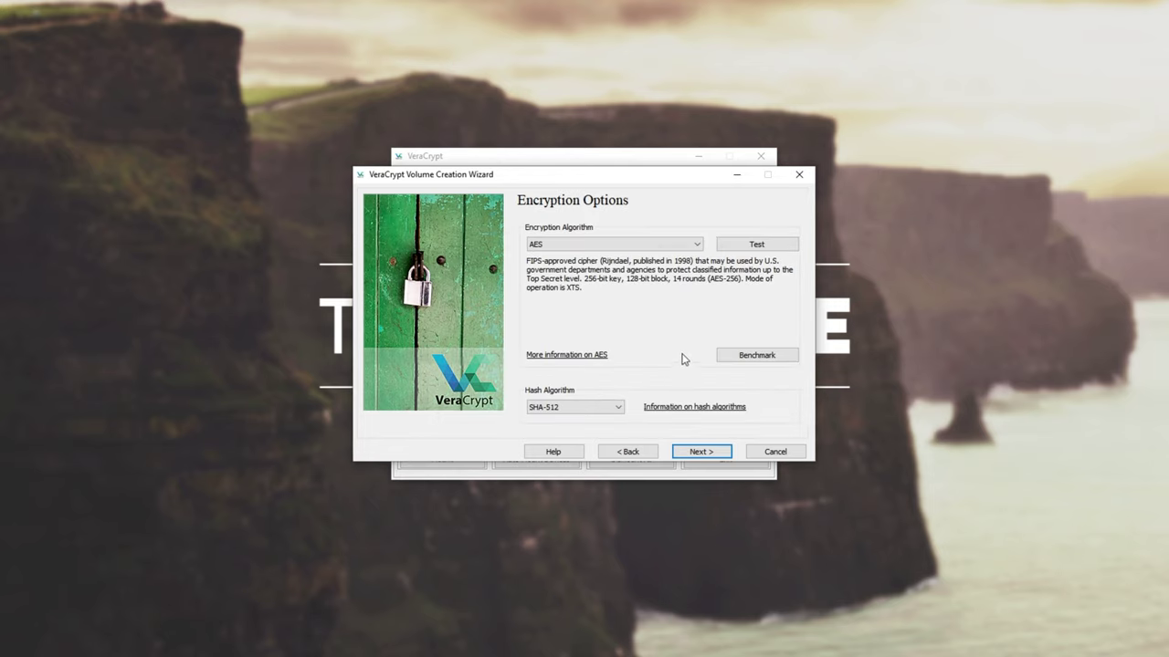
{"action": "left_click", "coordinate": [613, 244]}
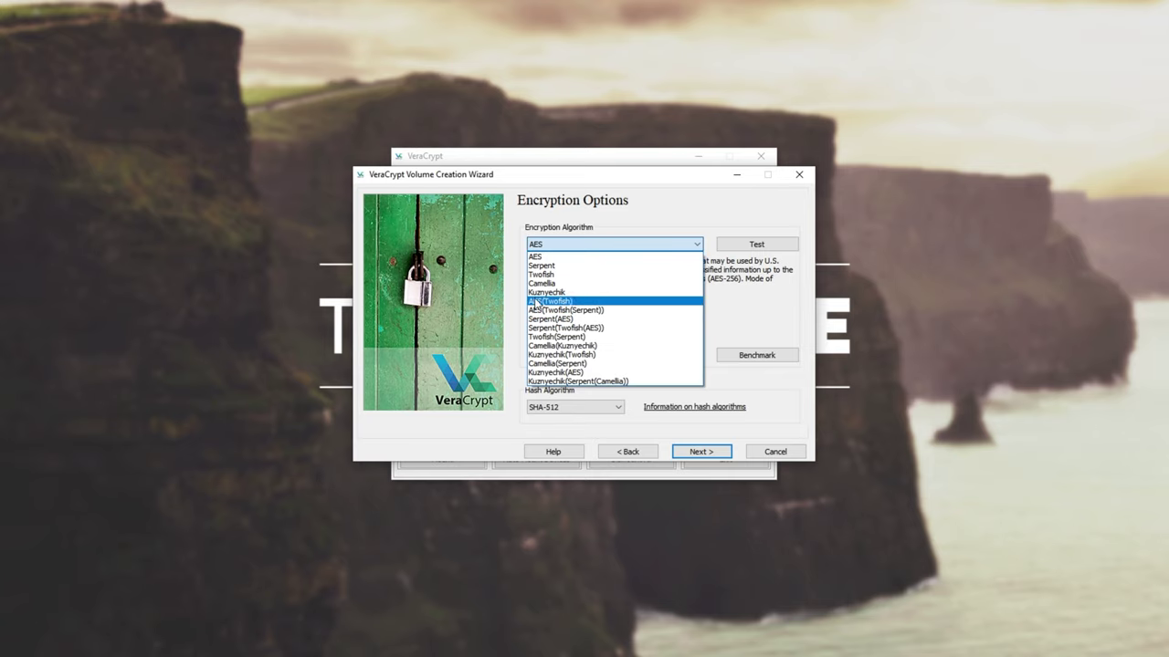
{"action": "left_click", "coordinate": [640, 249]}
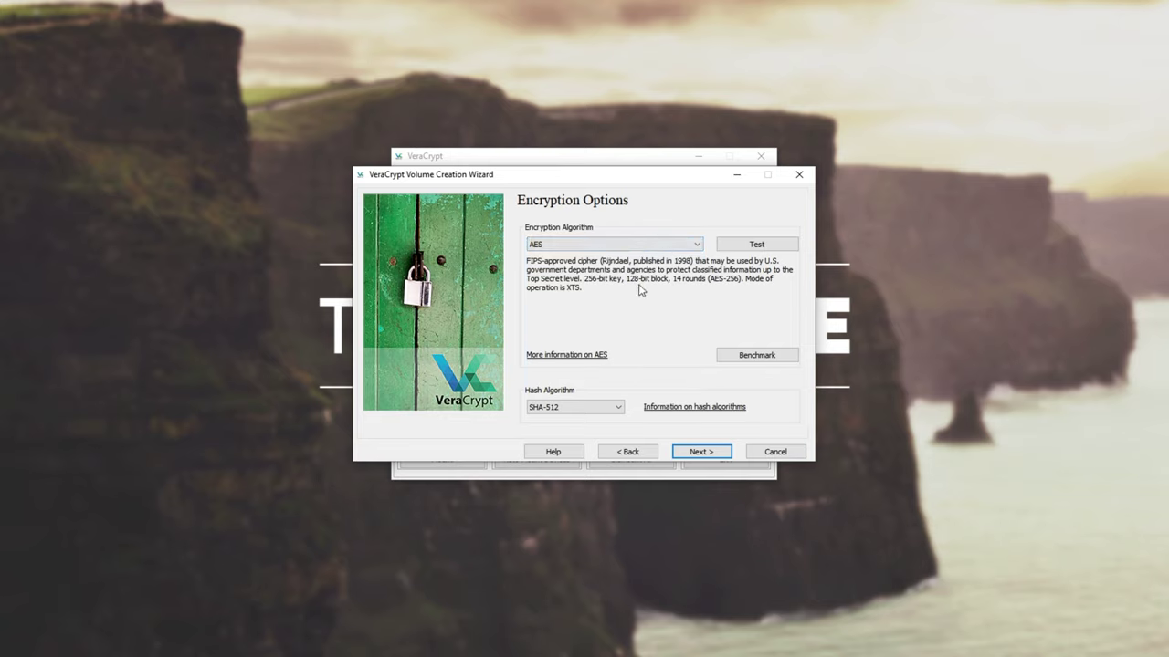
Step: Run the algorithm speed benchmark and scroll through the results
{"action": "left_click", "coordinate": [756, 361]}
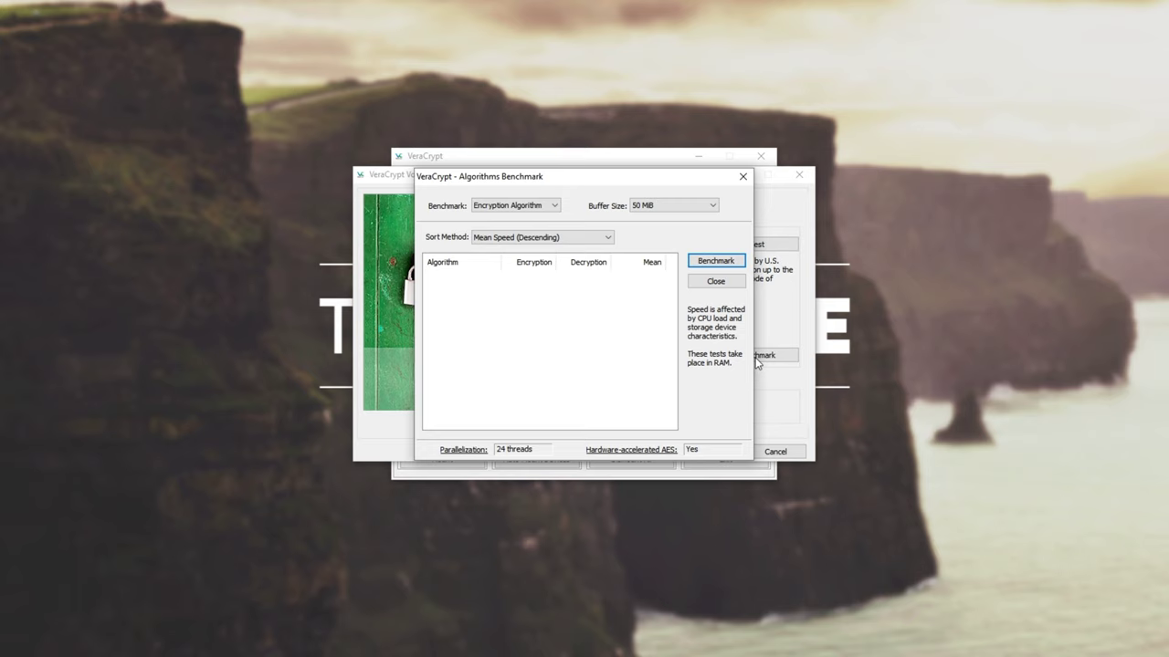
{"action": "left_click", "coordinate": [706, 262]}
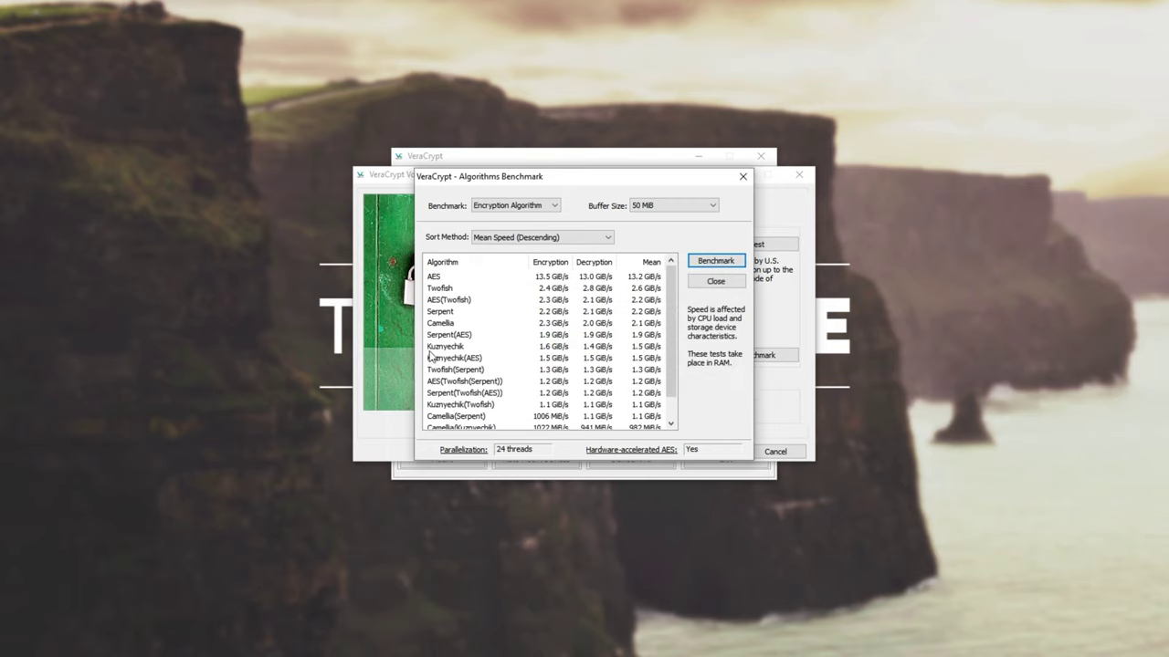
{"action": "scroll", "coordinate": [582, 389], "scroll_direction": "down", "scroll_amount": 1}
{"action": "scroll", "coordinate": [601, 370], "scroll_direction": "up", "scroll_amount": 1}
{"action": "scroll", "coordinate": [672, 337], "scroll_direction": "down", "scroll_amount": 1}
{"action": "scroll", "coordinate": [678, 322], "scroll_direction": "up", "scroll_amount": 1}
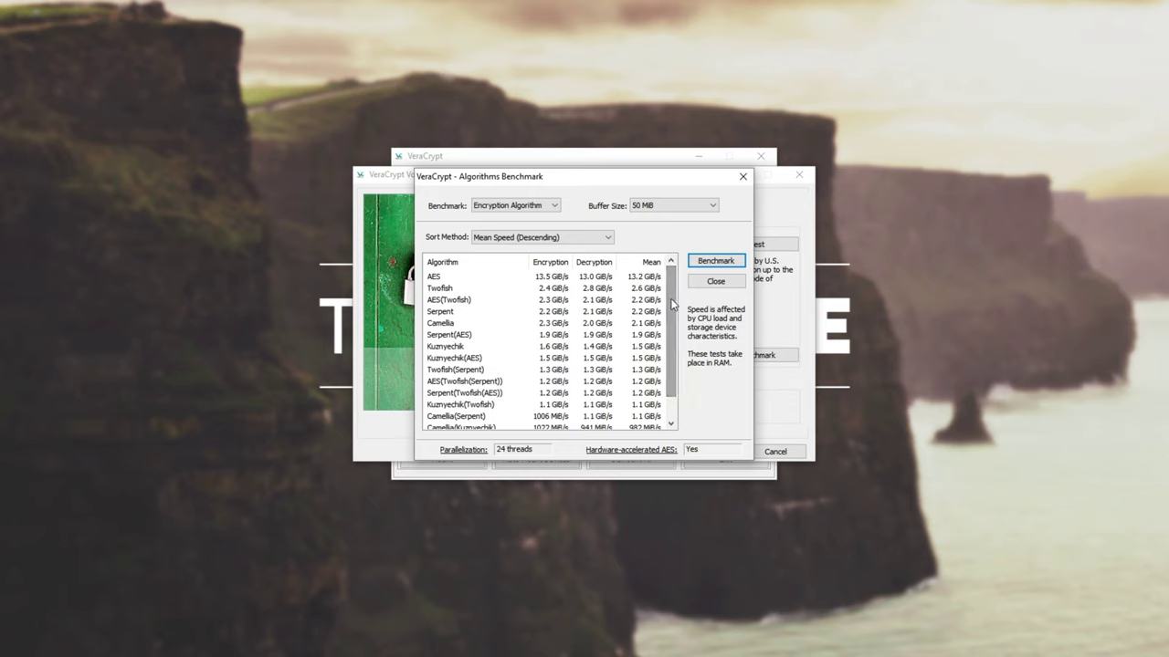
{"action": "scroll", "coordinate": [669, 303], "scroll_direction": "down", "scroll_amount": 1}
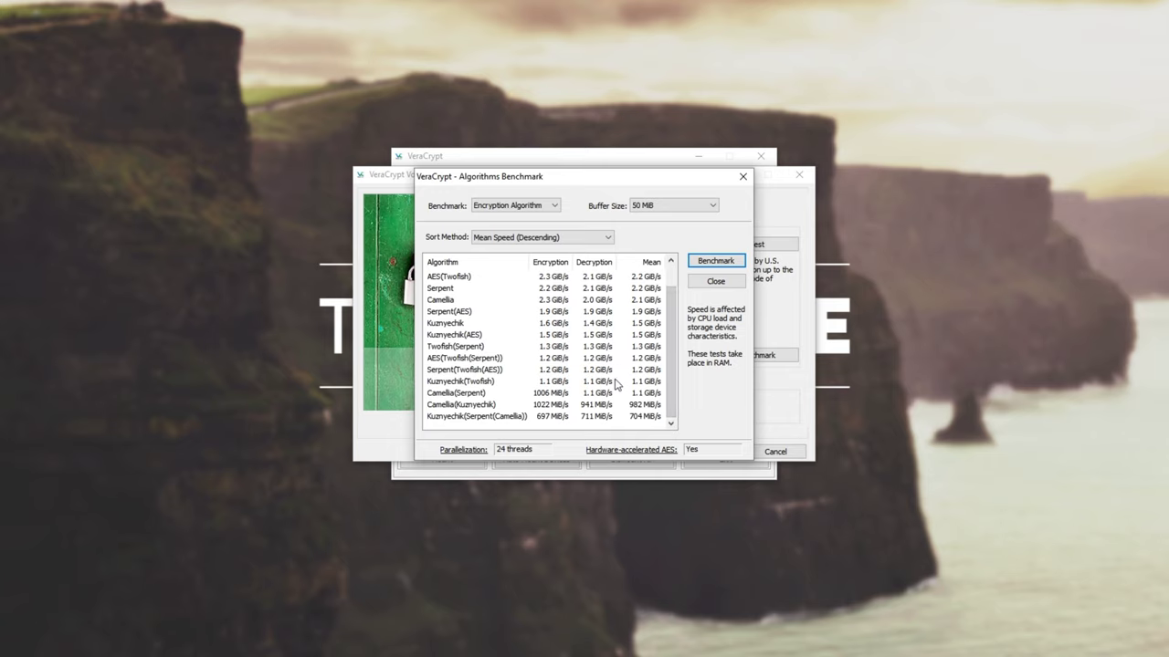
Step: Compare the Twofish(Serpent), Camellia(Kuznyechik) and AES results, picking AES as fastest at 13.2 GB/s
{"action": "left_click", "coordinate": [555, 348]}
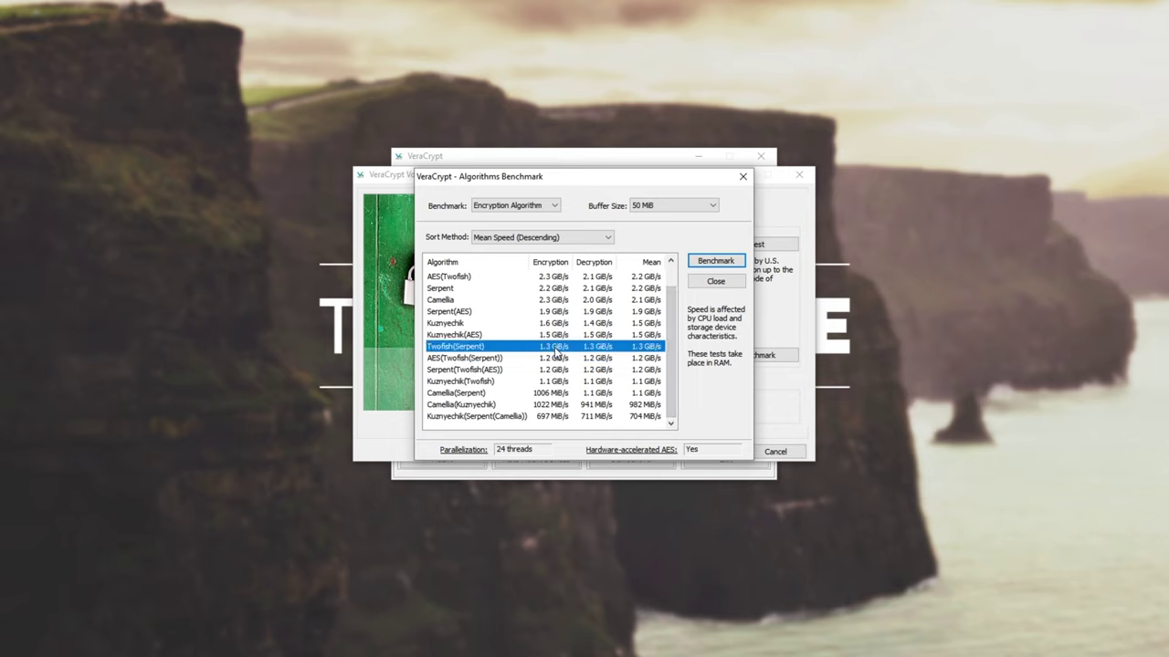
{"action": "left_click", "coordinate": [556, 405]}
{"action": "left_click", "coordinate": [558, 279]}
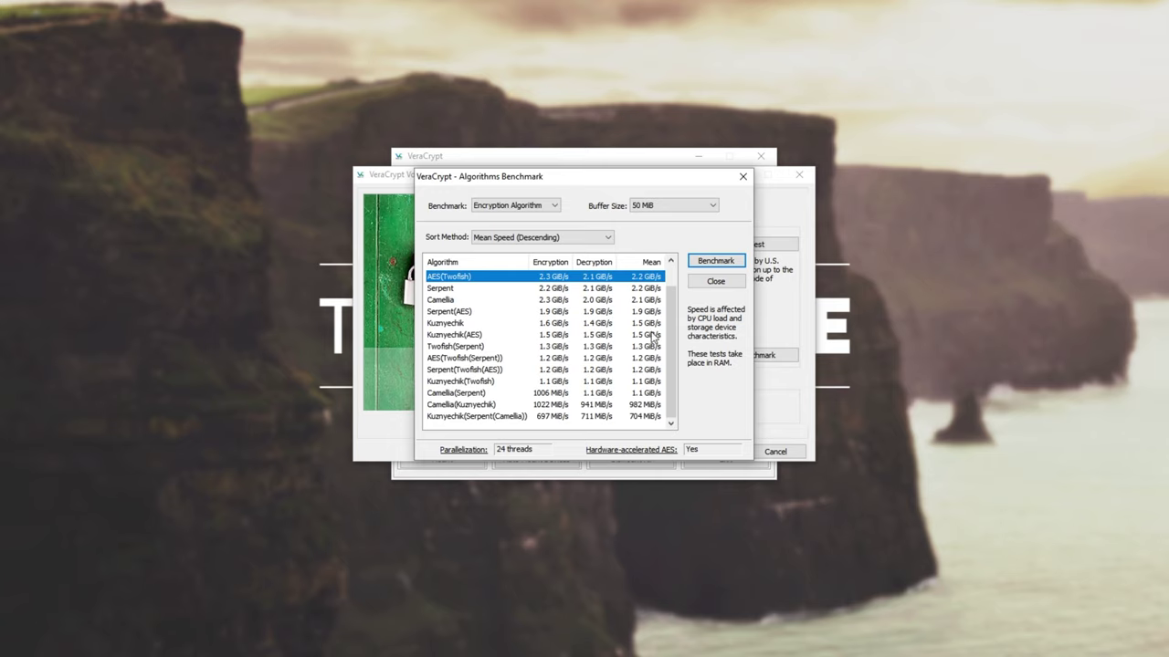
{"action": "scroll", "coordinate": [589, 347], "scroll_direction": "up", "scroll_amount": 1}
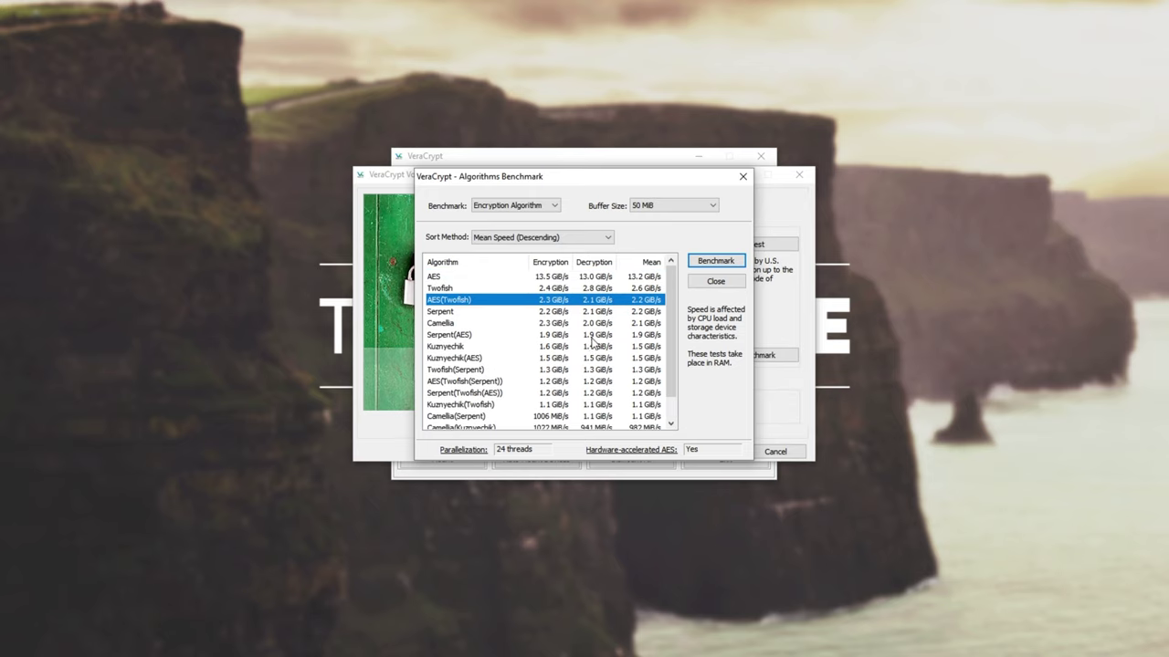
{"action": "left_click", "coordinate": [535, 279]}
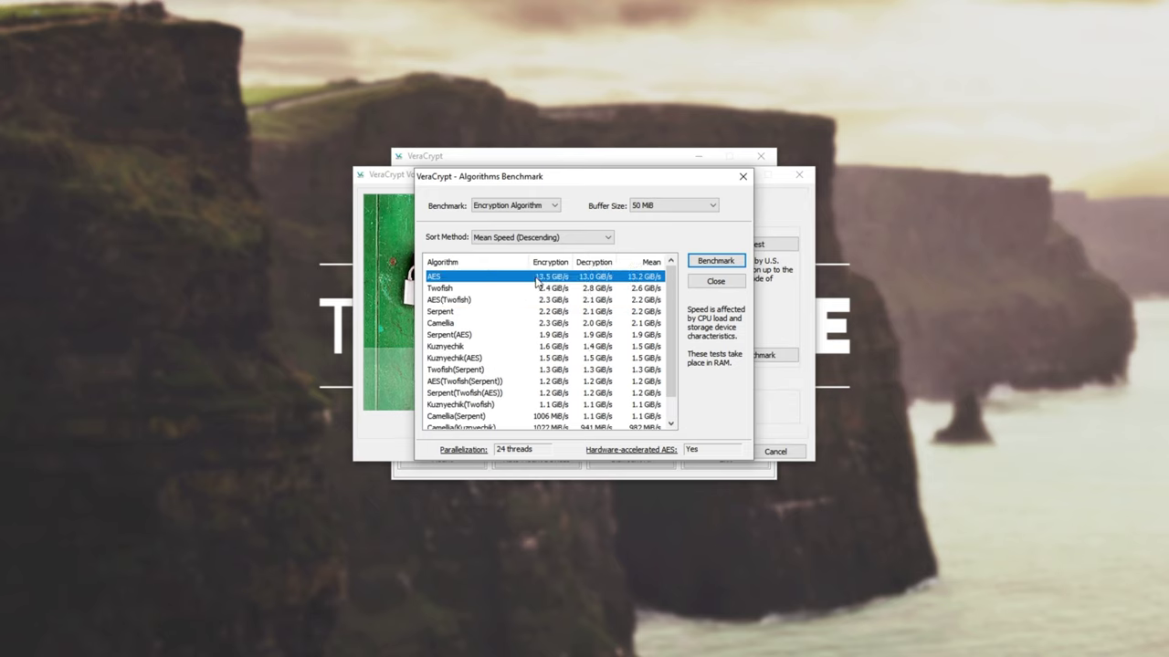
{"action": "left_click", "coordinate": [714, 282]}
{"action": "left_click", "coordinate": [654, 244]}
Step: Keep AES encryption with SHA-512 hashing and continue to the volume size page
{"action": "left_click", "coordinate": [654, 255]}
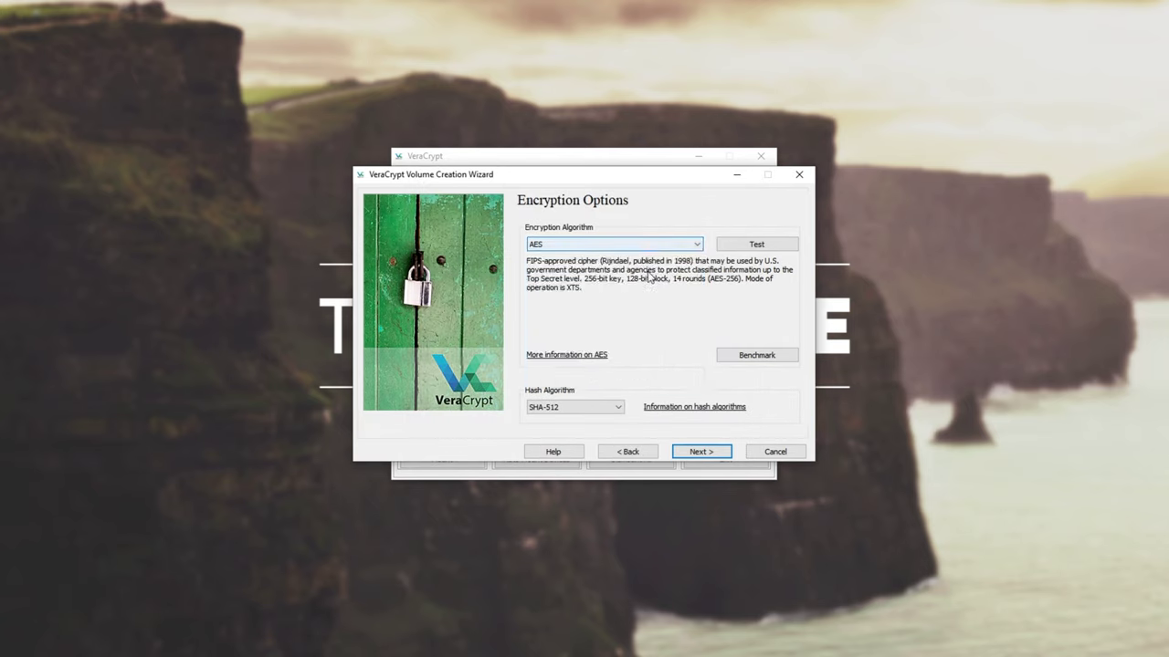
{"action": "left_click", "coordinate": [607, 408]}
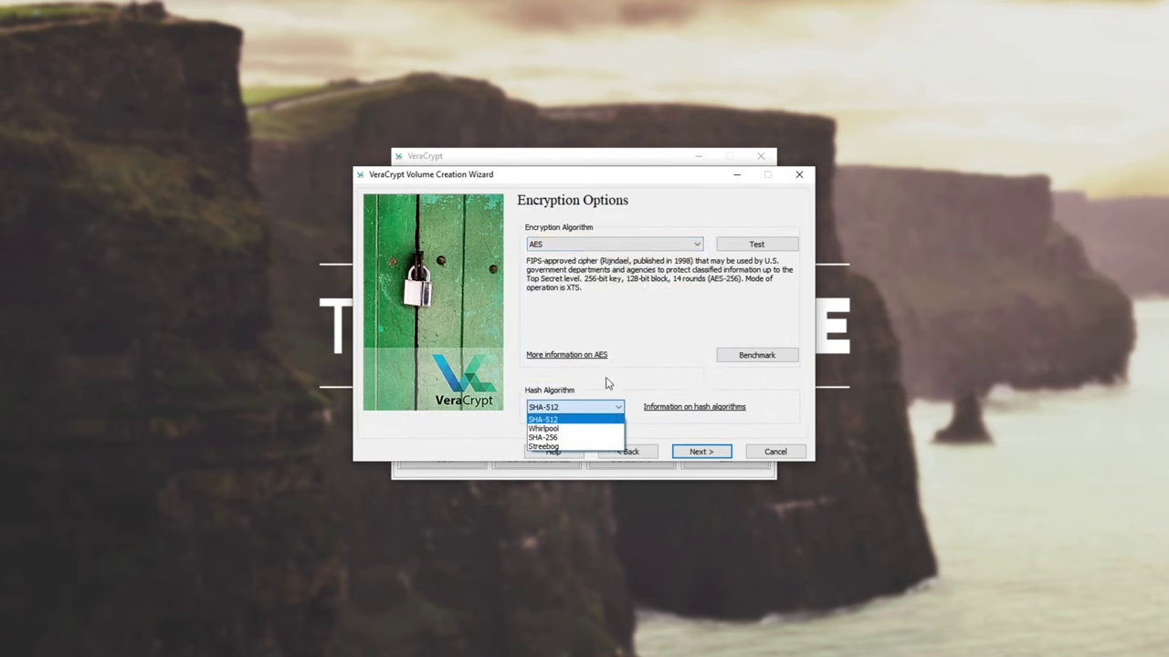
{"action": "left_click", "coordinate": [610, 391]}
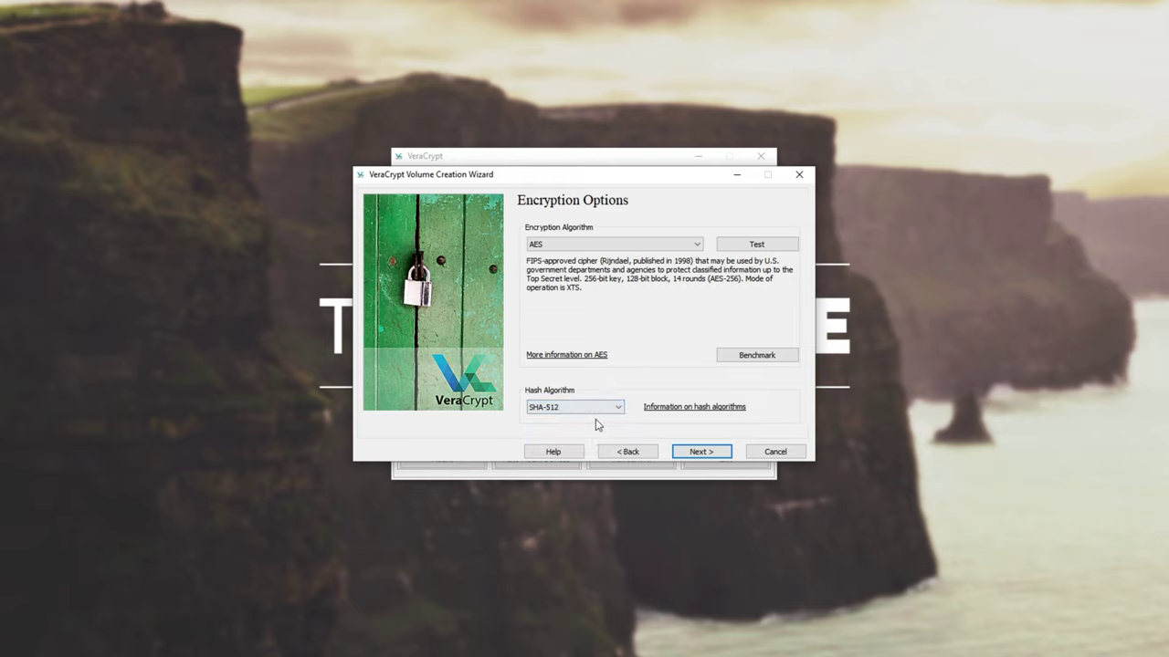
{"action": "left_click", "coordinate": [703, 451]}
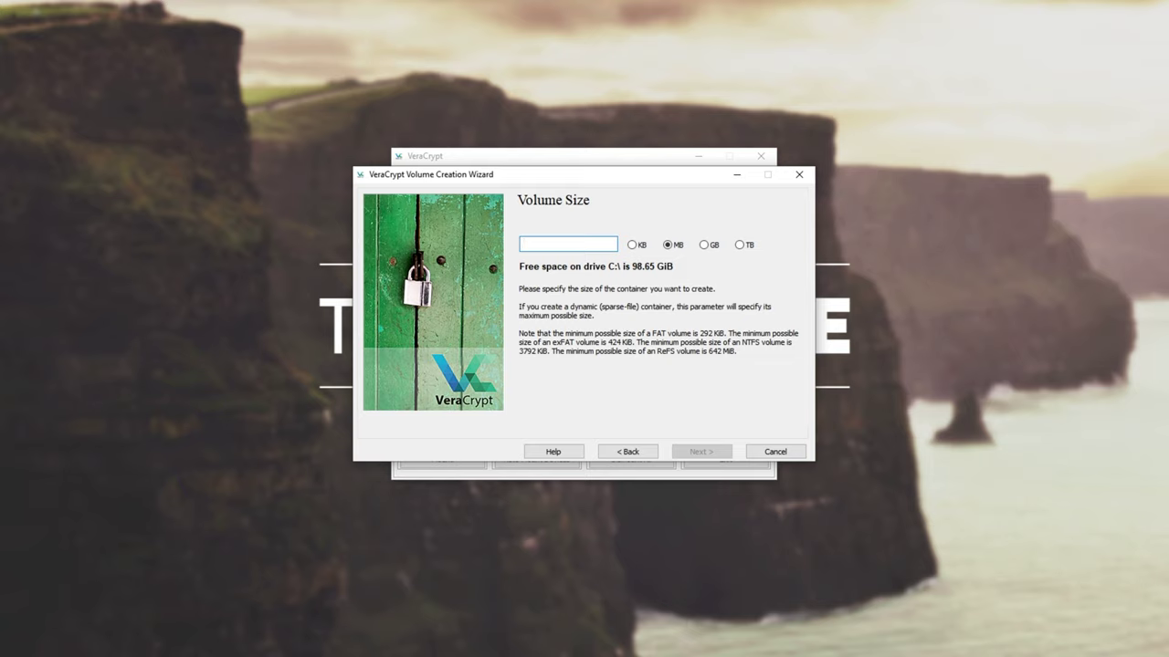
Step: Set the volume size to 100 MB, then enter and confirm the volume password
{"action": "type", "text": "100"}
{"action": "left_click", "coordinate": [689, 449]}
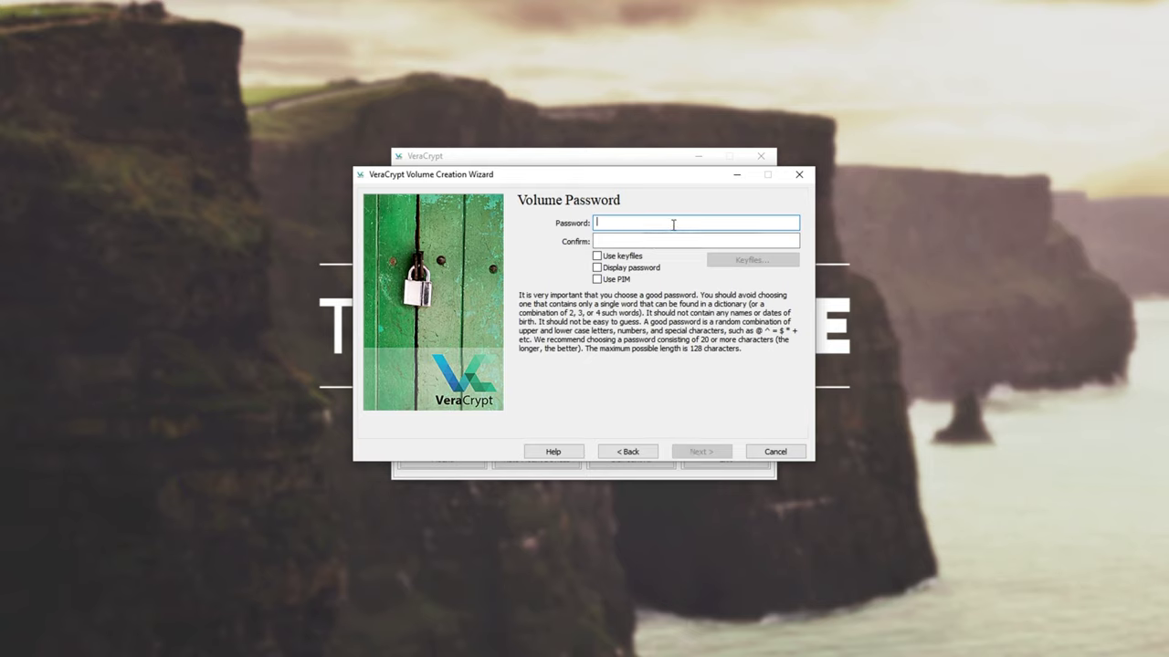
{"action": "type", "text": "•••••••"}
{"action": "key", "text": "Tab"}
{"action": "type", "text": "•••••••"}
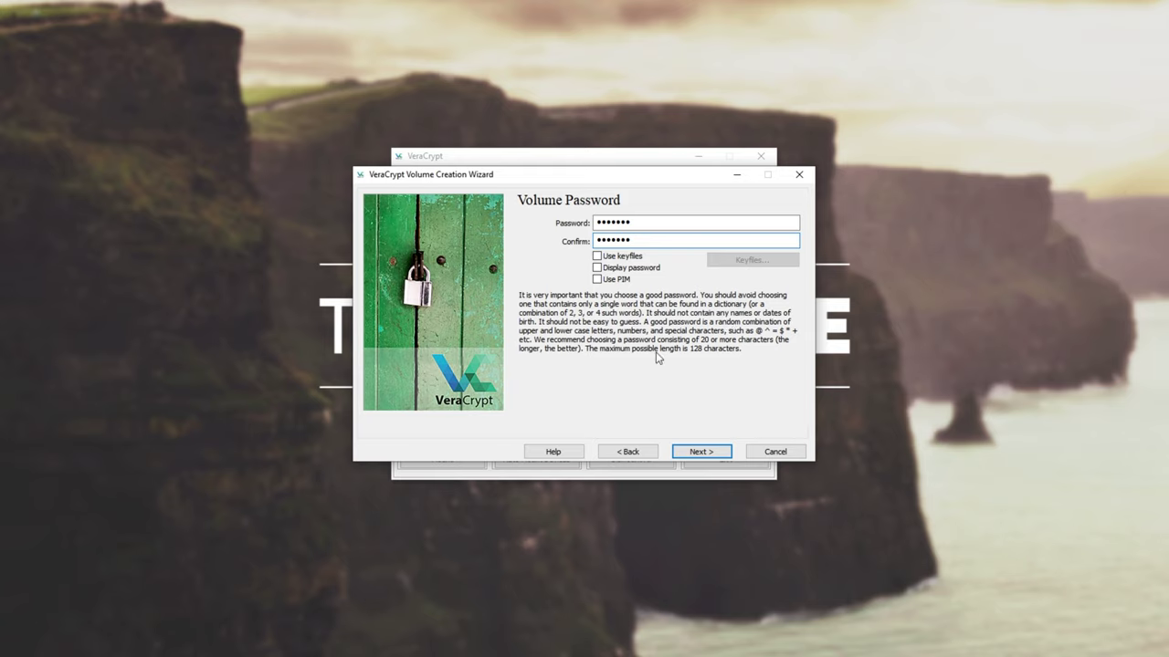
Step: Leave keyfiles and PIM off and accept the short-password warning
{"action": "left_click", "coordinate": [634, 259]}
{"action": "left_click", "coordinate": [619, 281]}
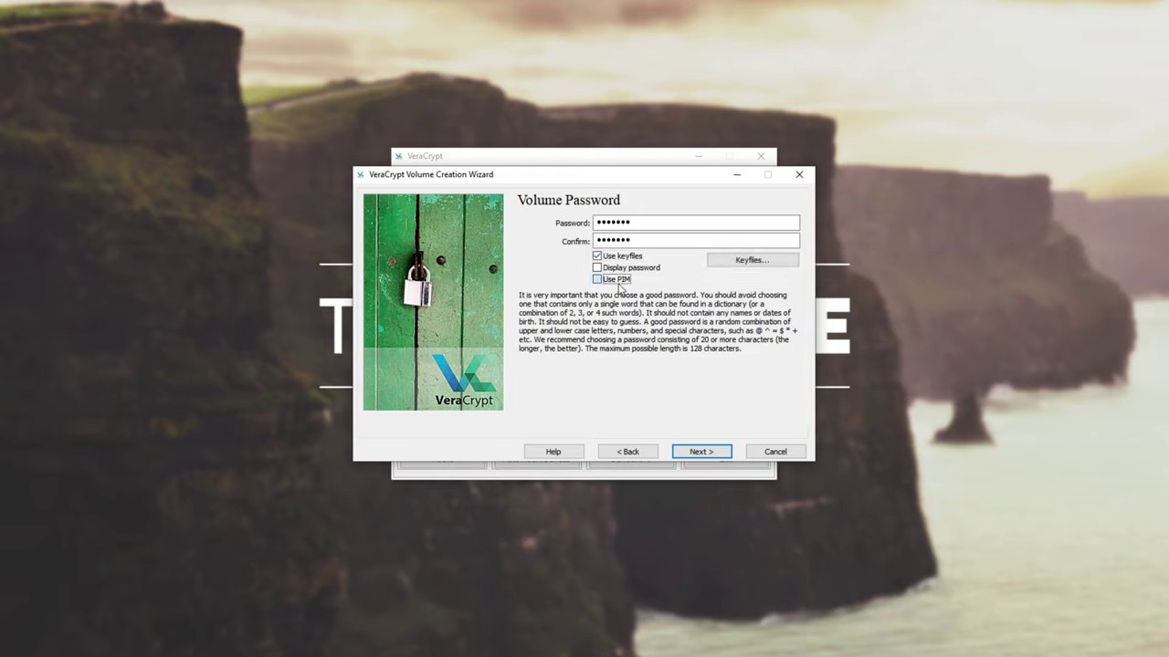
{"action": "left_click", "coordinate": [621, 256]}
{"action": "left_click", "coordinate": [617, 279]}
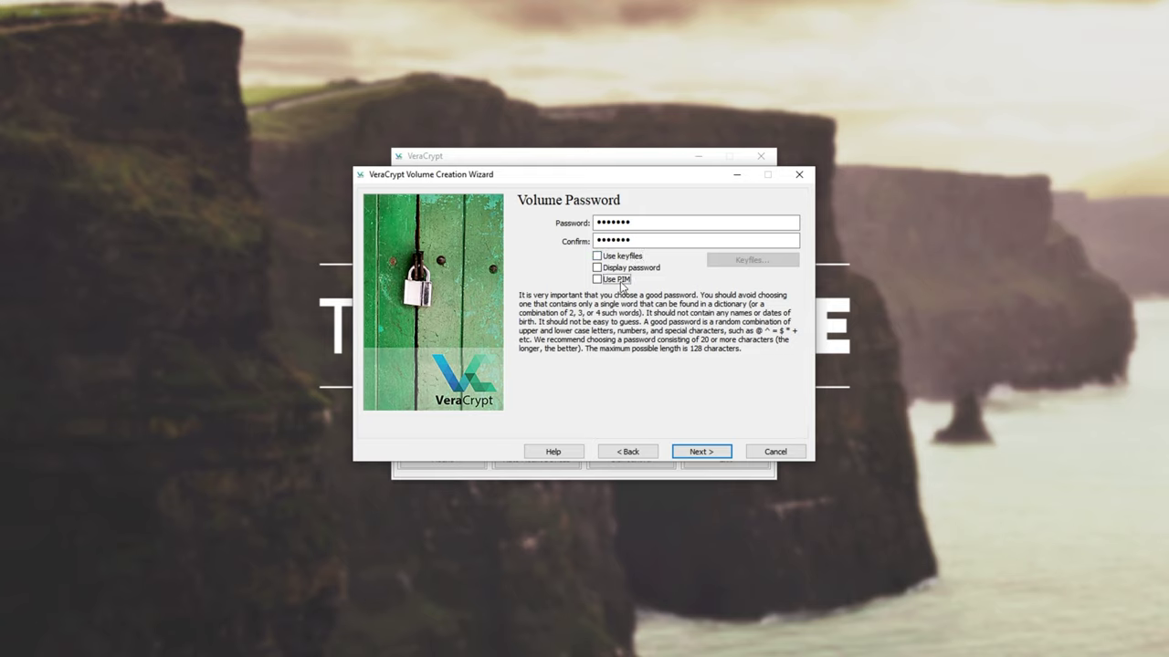
{"action": "left_click", "coordinate": [700, 452]}
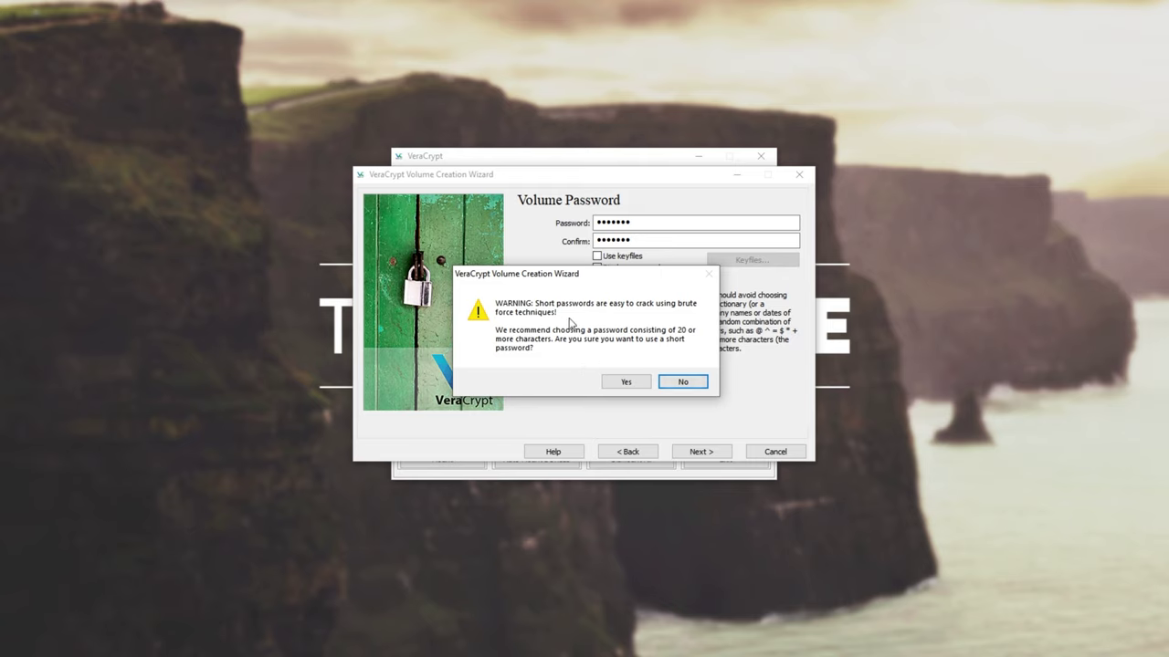
{"action": "left_click", "coordinate": [644, 382]}
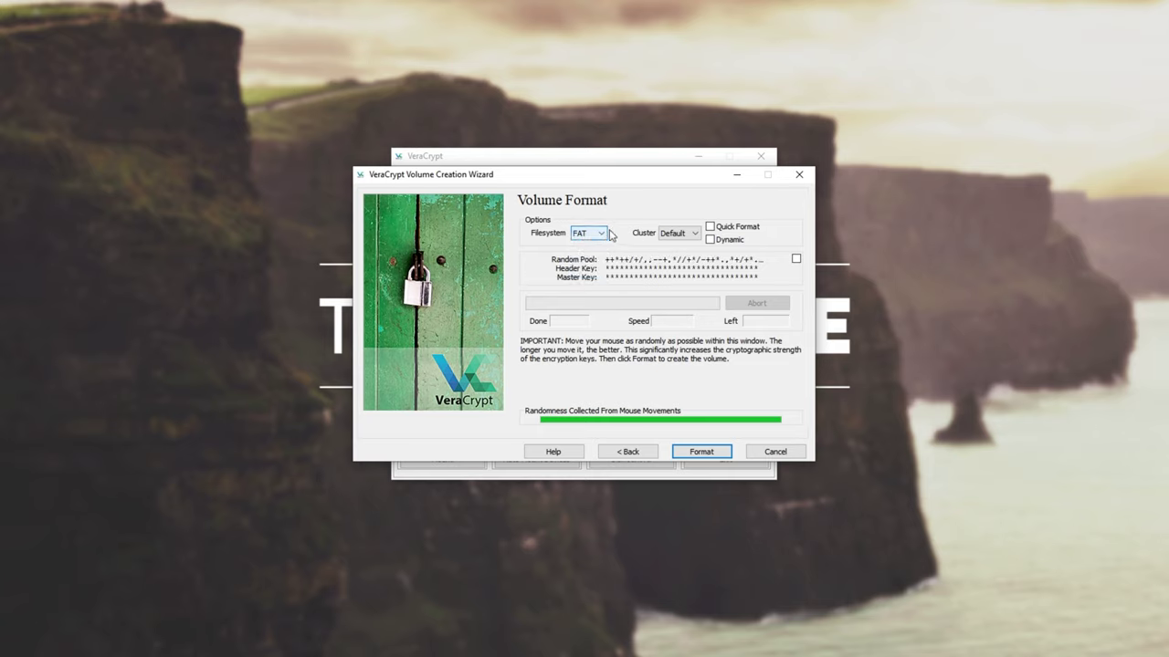
{"action": "left_click", "coordinate": [681, 235]}
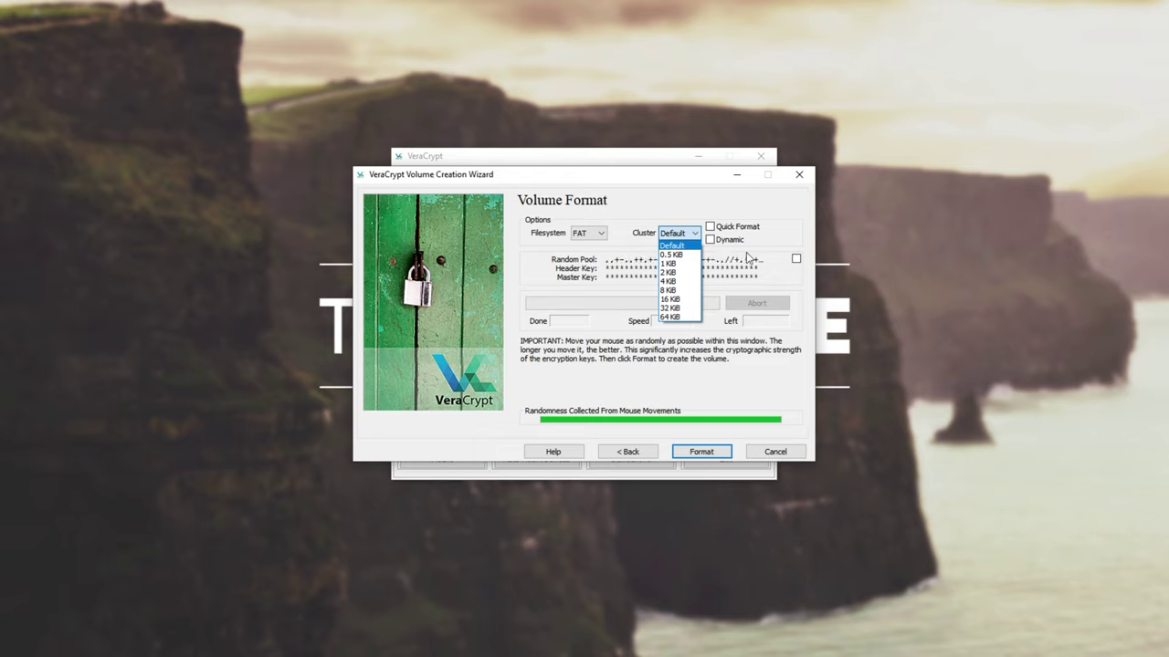
{"action": "left_click", "coordinate": [679, 236]}
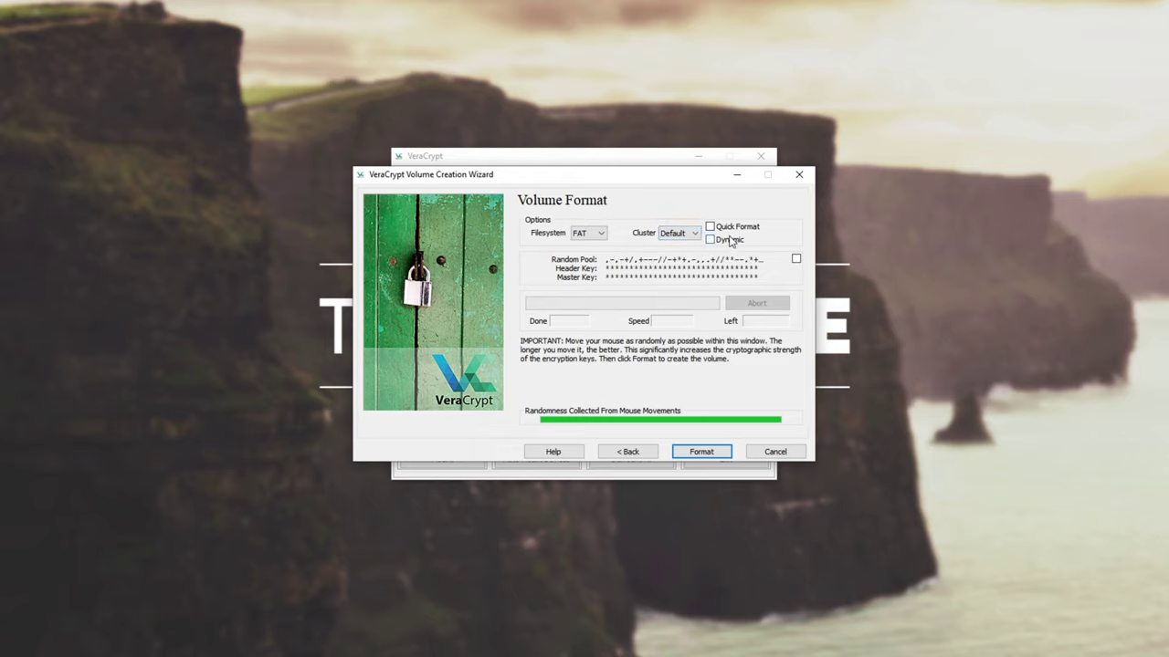
{"action": "left_click", "coordinate": [711, 239]}
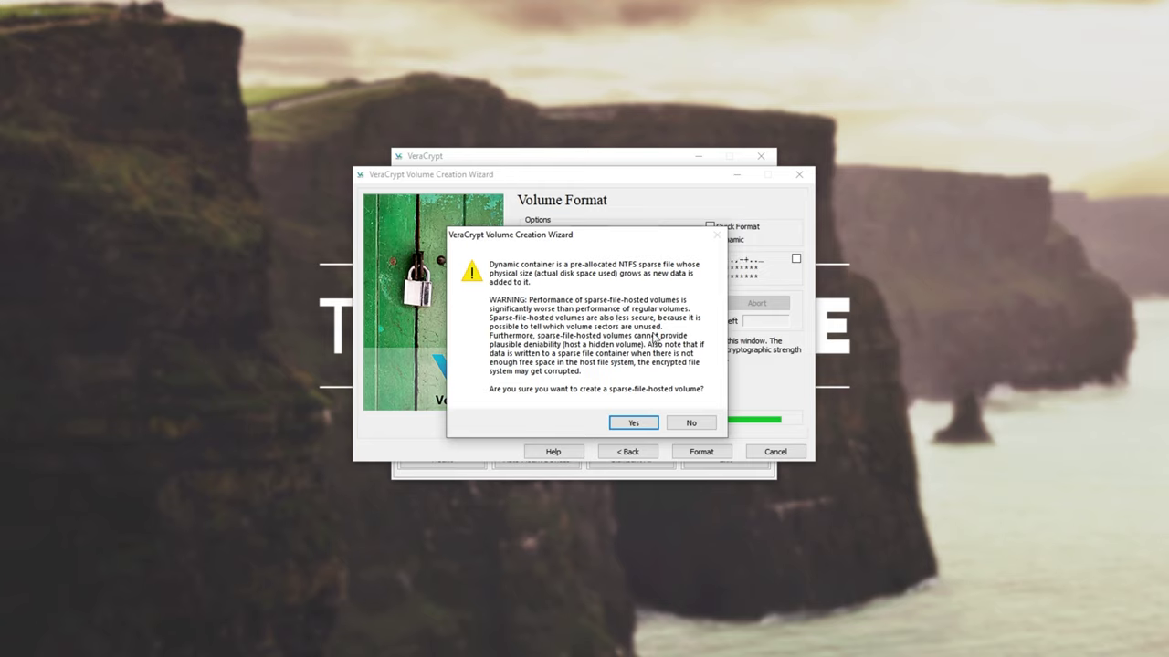
{"action": "left_click", "coordinate": [691, 423]}
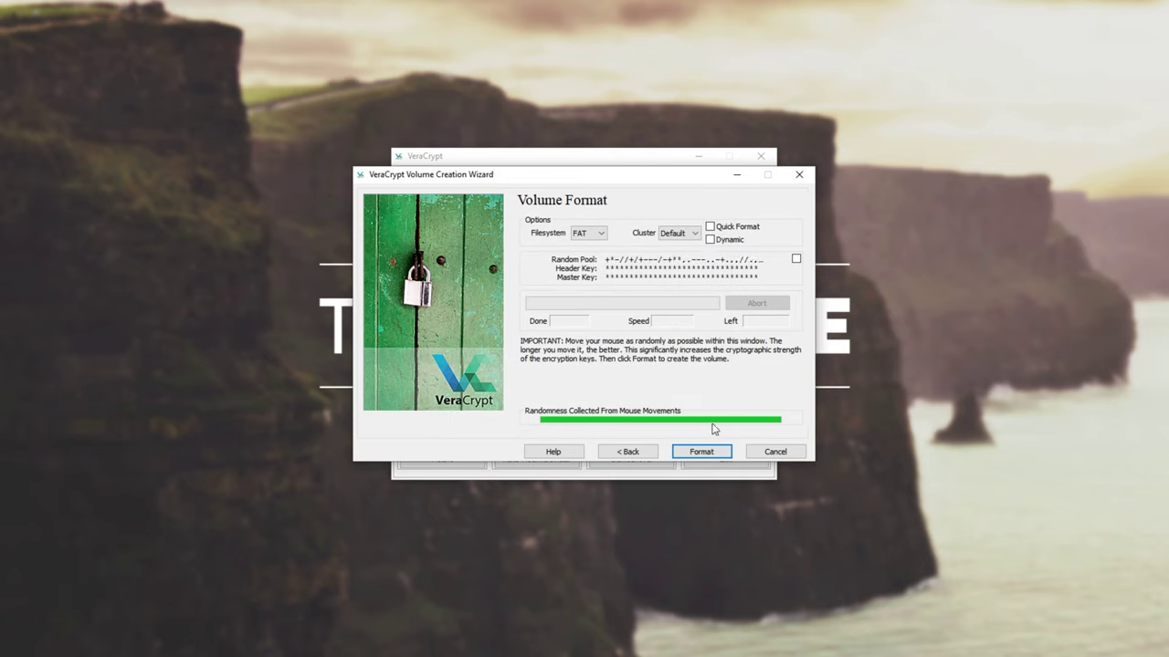
Step: Format the 100 MB test.bin container, acknowledge the success message, and close the wizard
{"action": "left_click", "coordinate": [704, 454]}
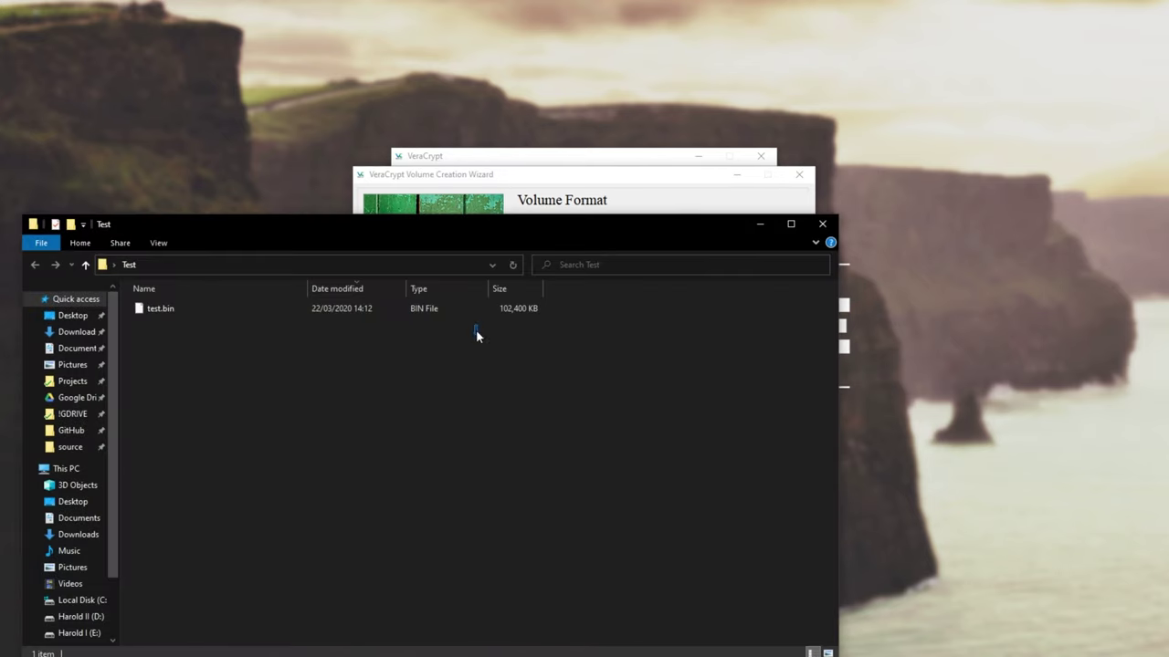
{"action": "left_click", "coordinate": [465, 308]}
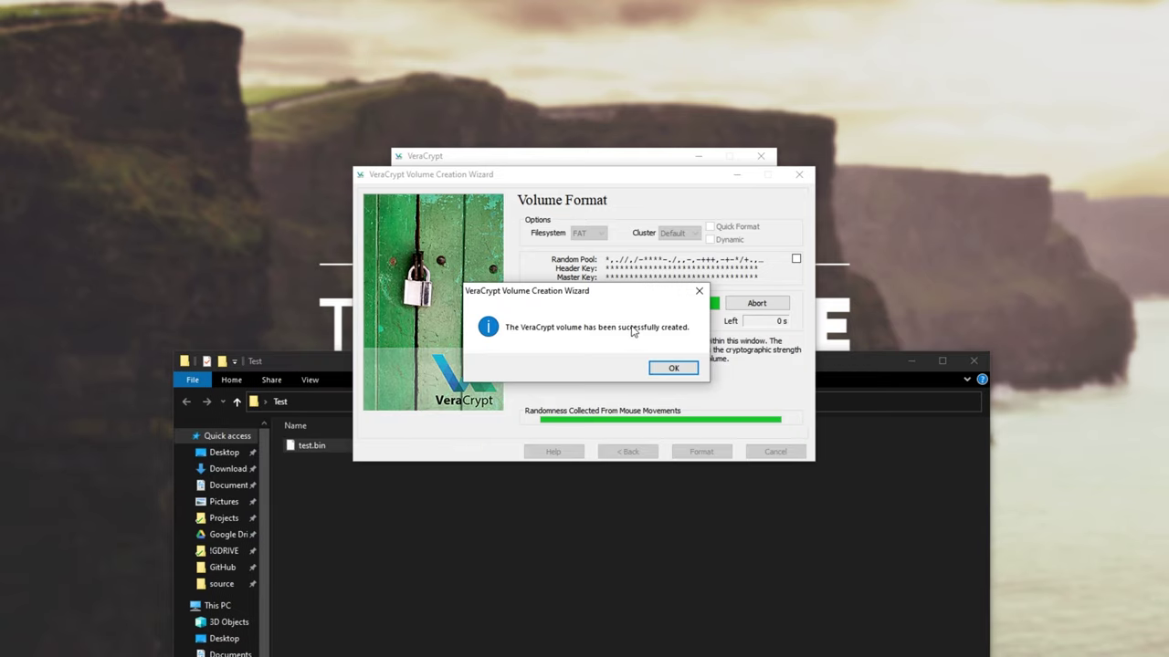
{"action": "left_click", "coordinate": [674, 368]}
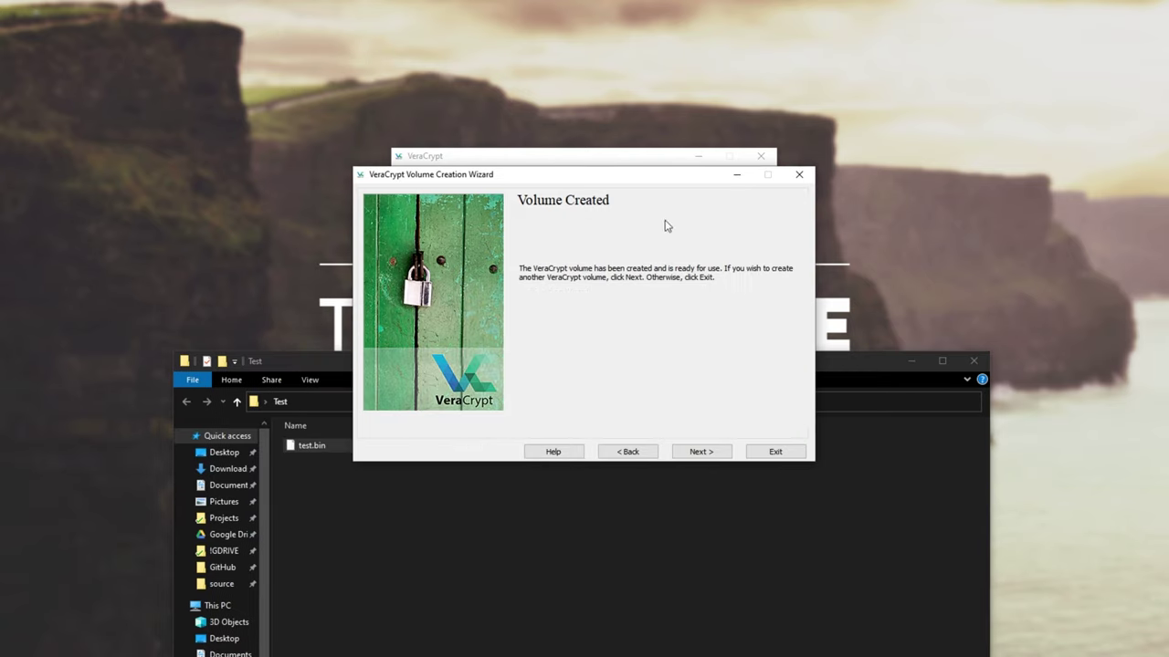
{"action": "left_click", "coordinate": [698, 451]}
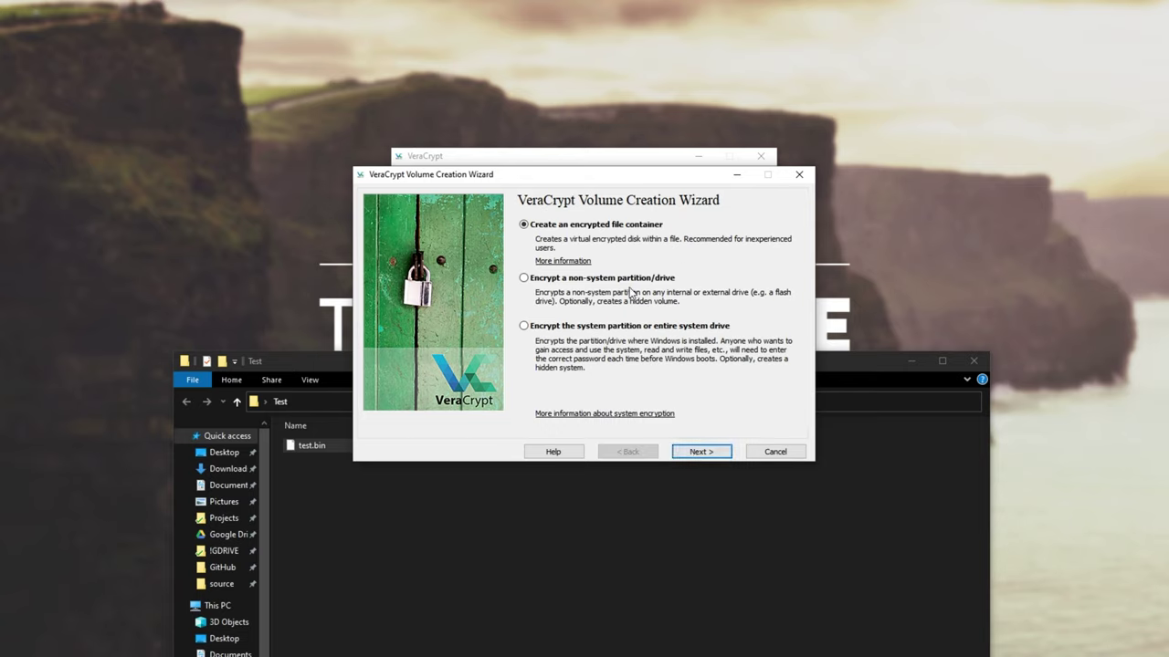
{"action": "left_click", "coordinate": [775, 451]}
Step: Load the test.bin container file as the volume in VeraCrypt
{"action": "left_click", "coordinate": [622, 157]}
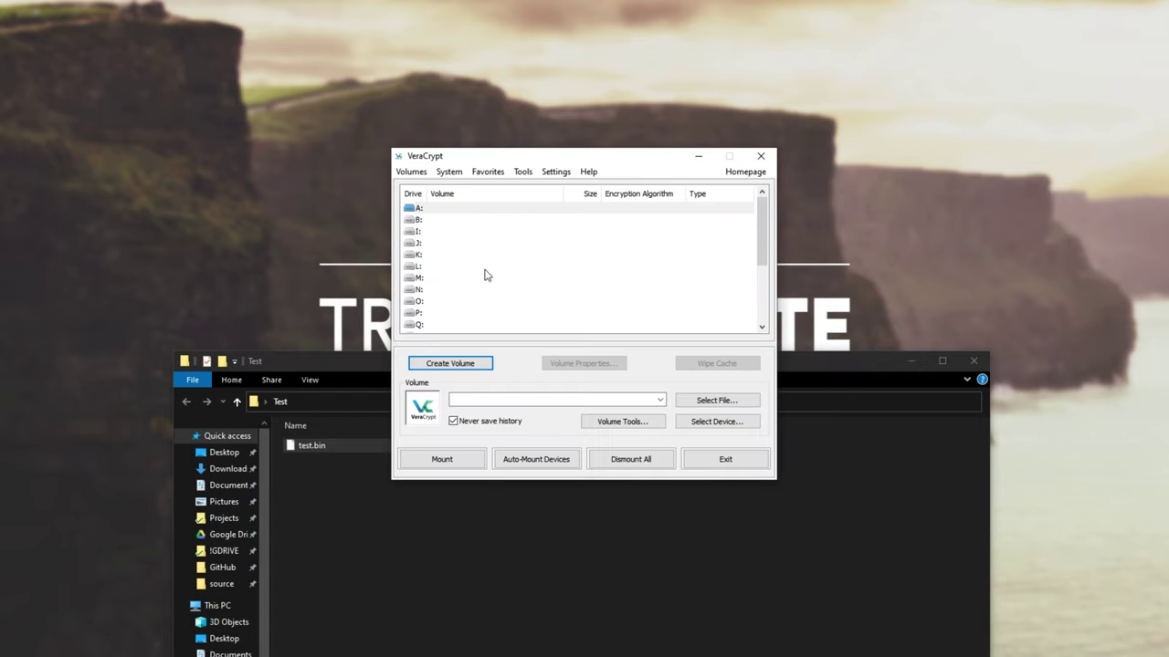
{"action": "left_click", "coordinate": [705, 400]}
{"action": "left_click", "coordinate": [636, 226]}
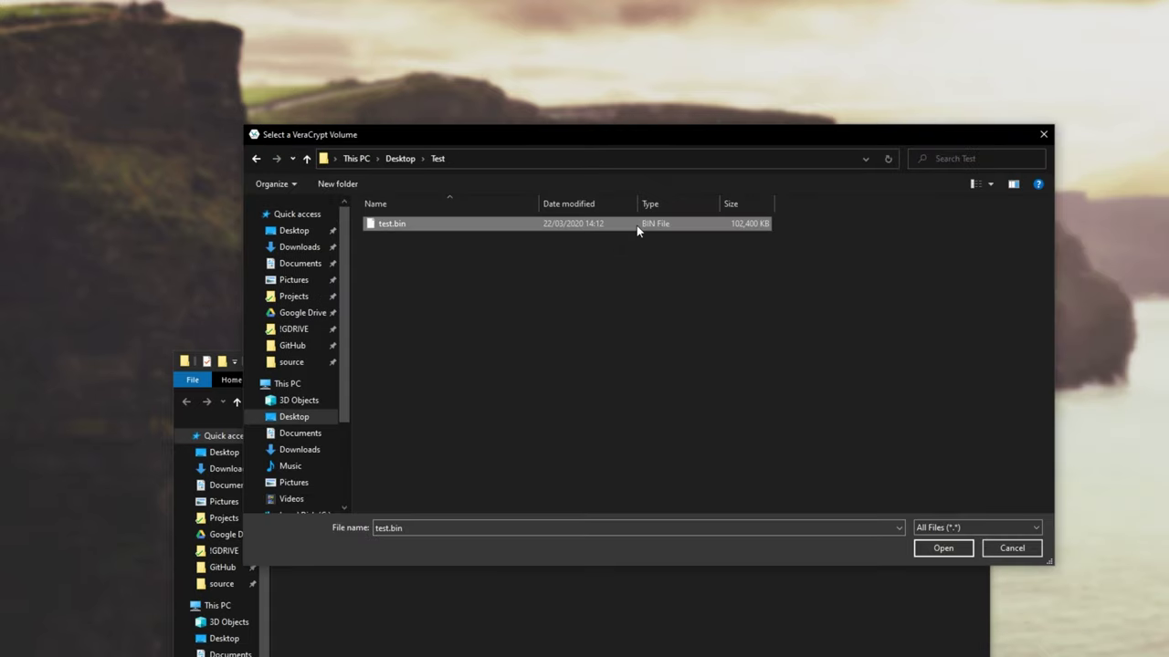
{"action": "double_click", "coordinate": [605, 225]}
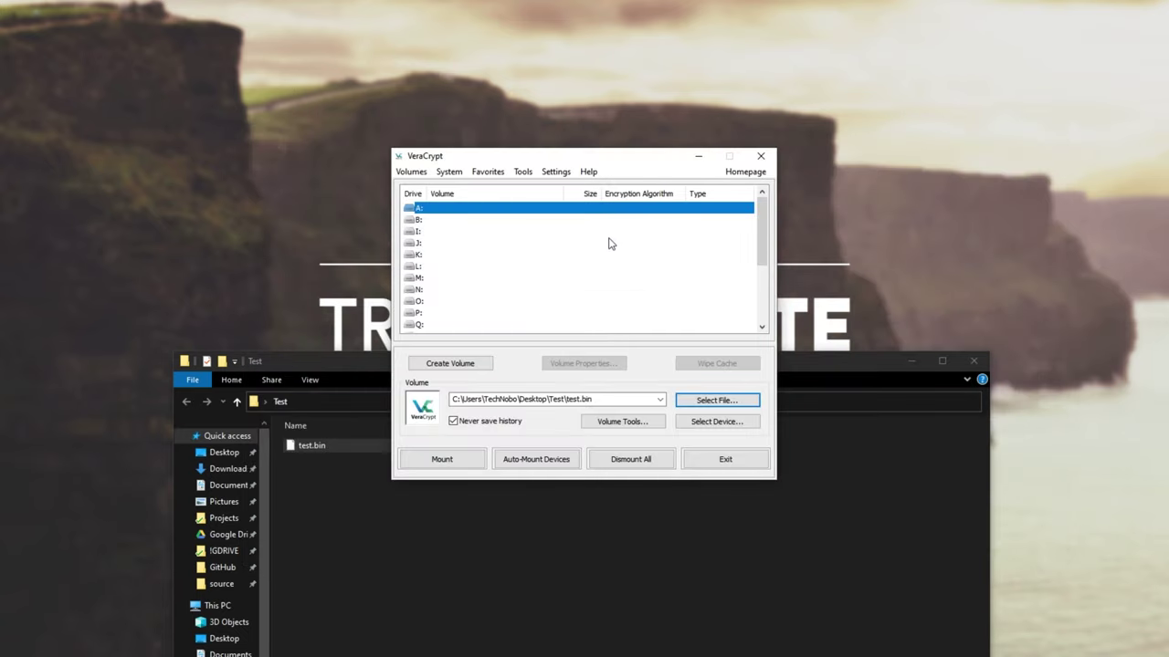
{"action": "left_click_drag", "start_coordinate": [450, 402], "coordinate": [687, 407]}
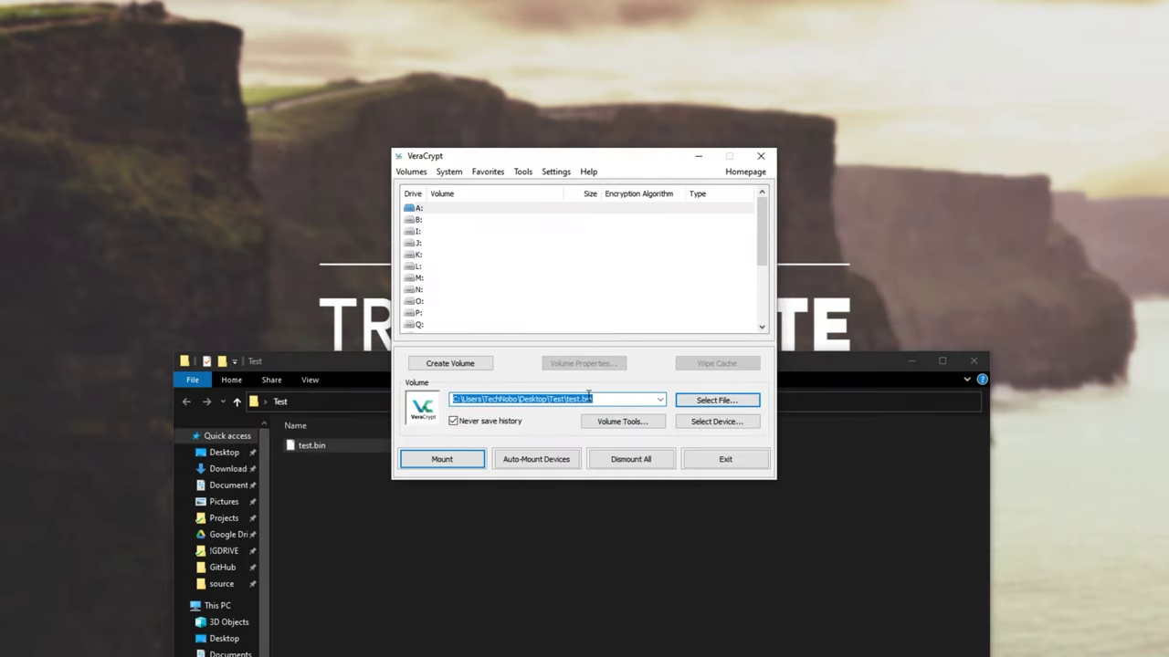
Step: Check This PC's existing drives C: to H:, then select drive letter I: in VeraCrypt
{"action": "left_click", "coordinate": [540, 223]}
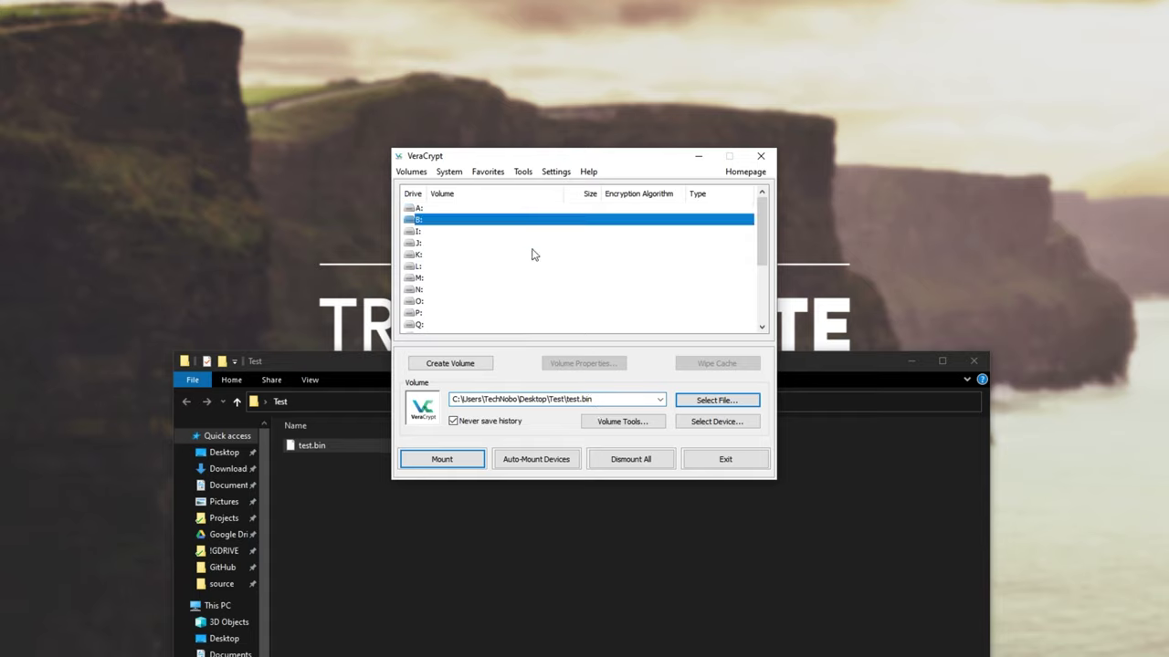
{"action": "left_click_drag", "start_coordinate": [532, 250], "coordinate": [456, 235]}
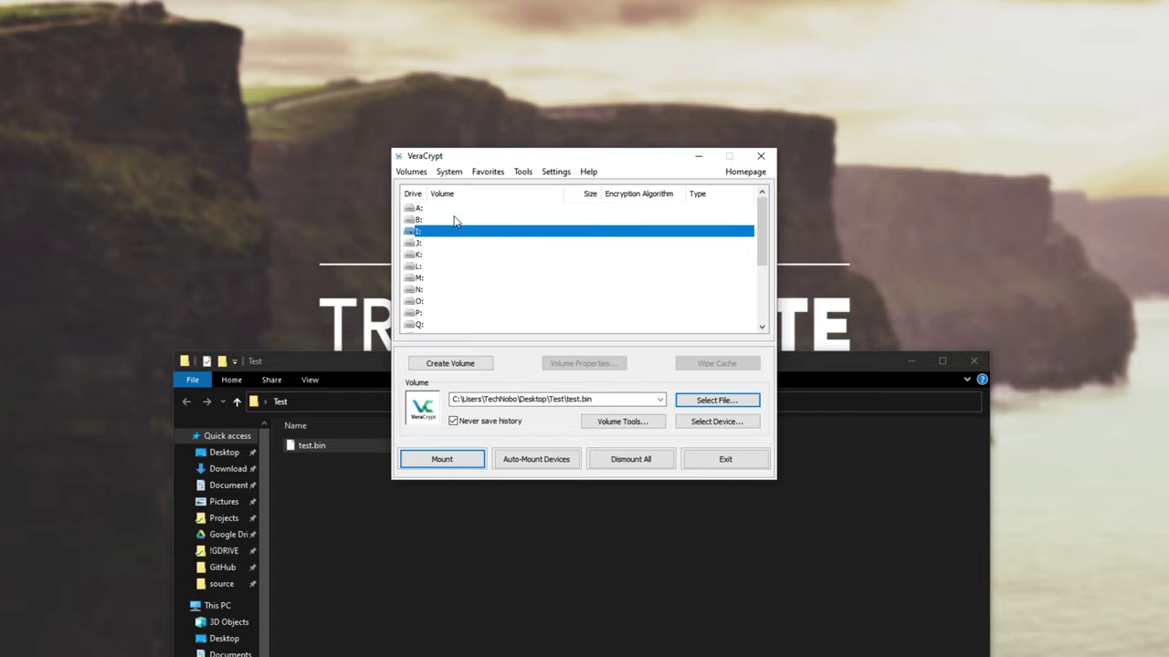
{"action": "left_click", "coordinate": [219, 605]}
{"action": "left_click_drag", "start_coordinate": [377, 364], "coordinate": [325, 356]}
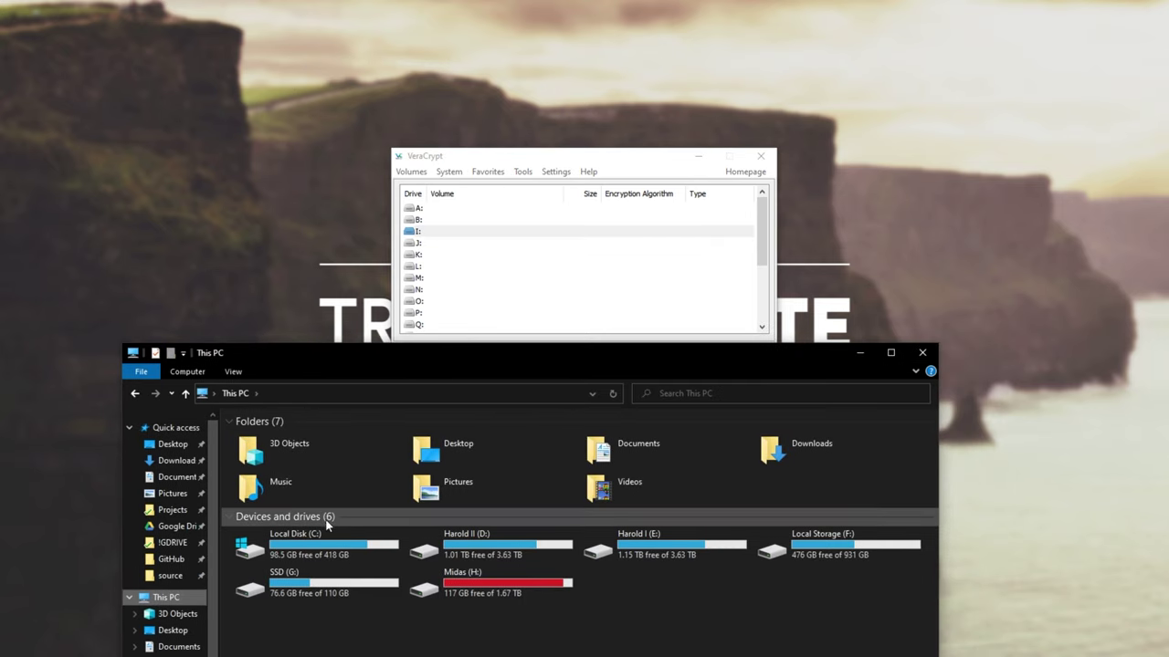
{"action": "left_click", "coordinate": [320, 554]}
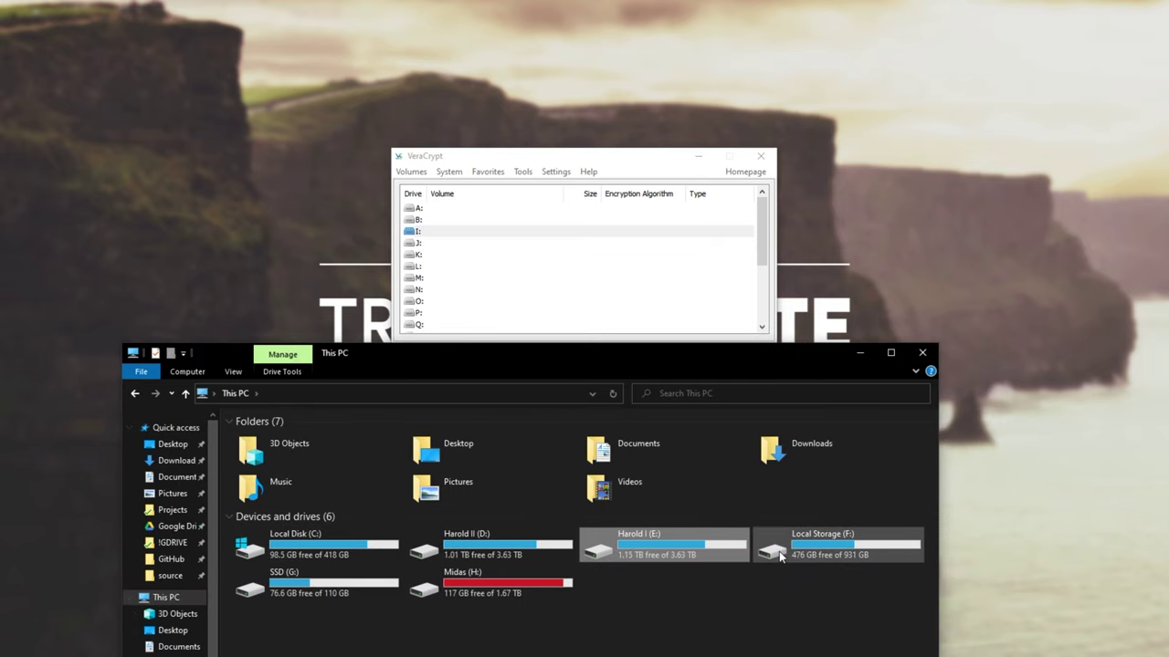
{"action": "left_click", "coordinate": [315, 584]}
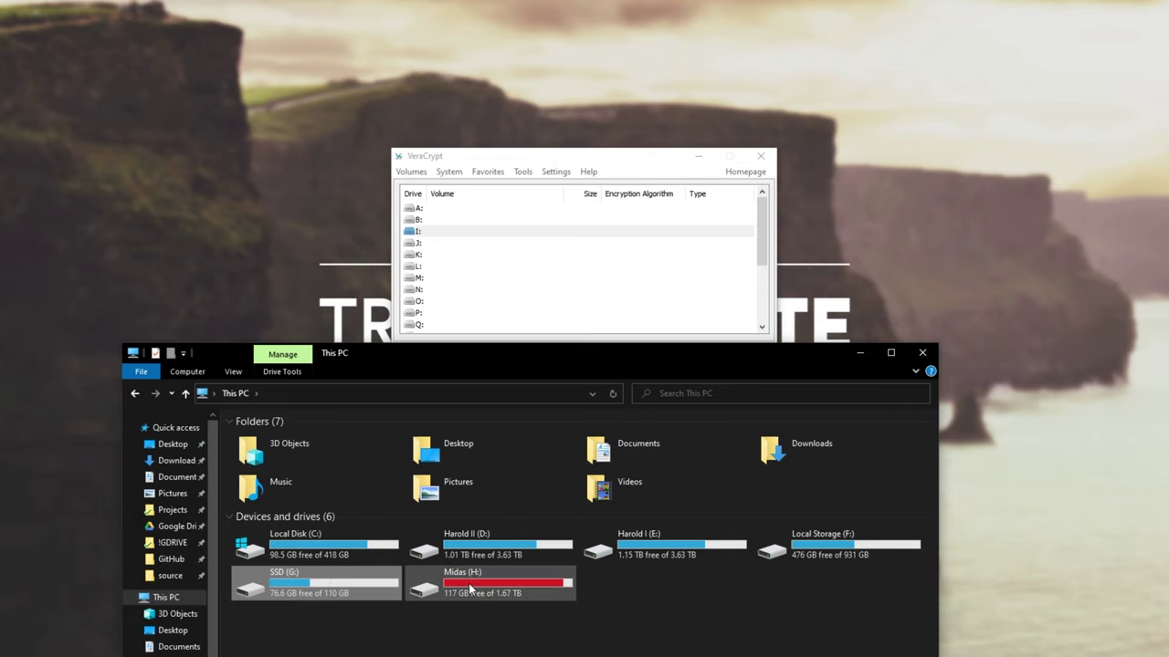
{"action": "left_click", "coordinate": [435, 221]}
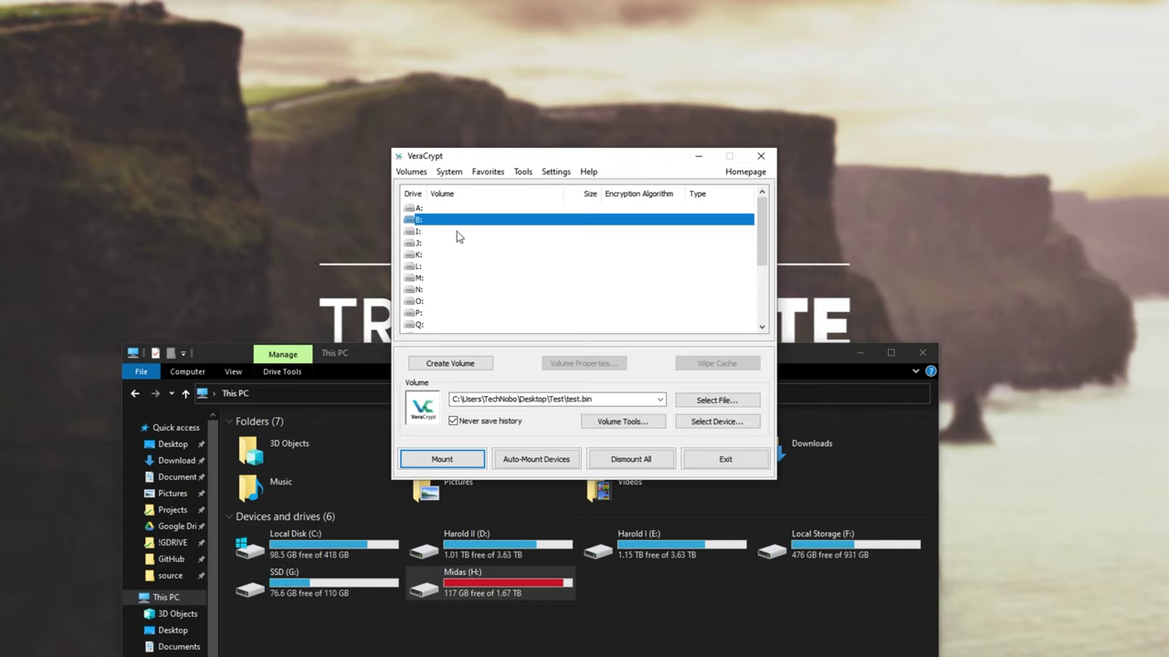
{"action": "left_click", "coordinate": [456, 232]}
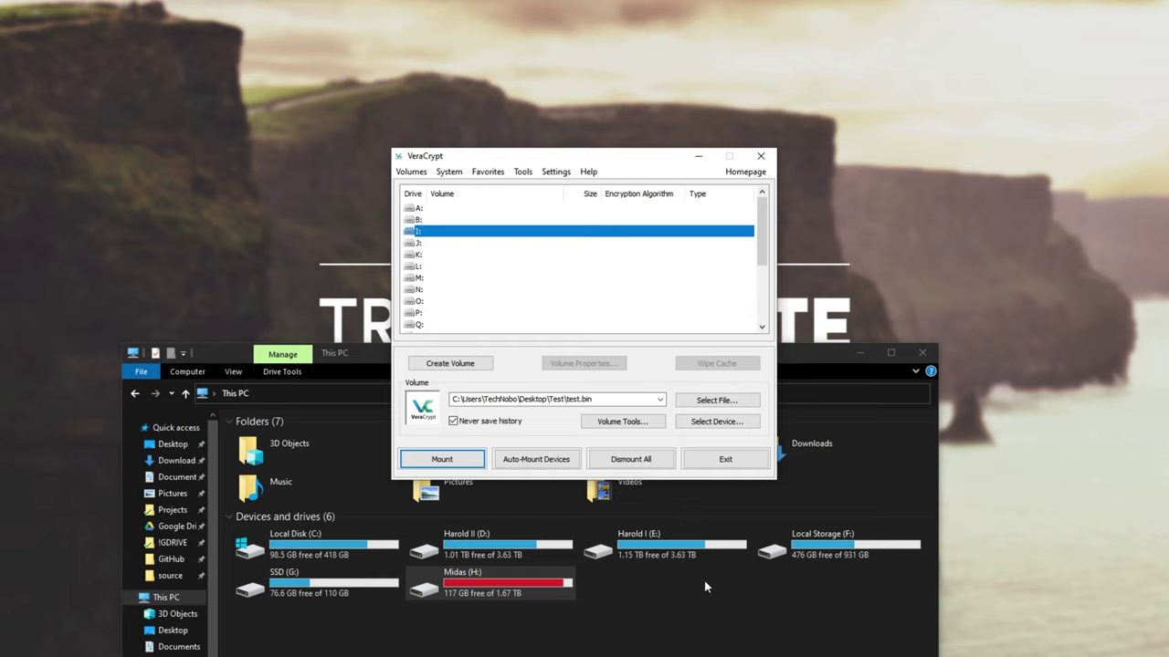
Step: Try mounting test.bin with its password and dismiss the wrong-password error
{"action": "left_click", "coordinate": [447, 459]}
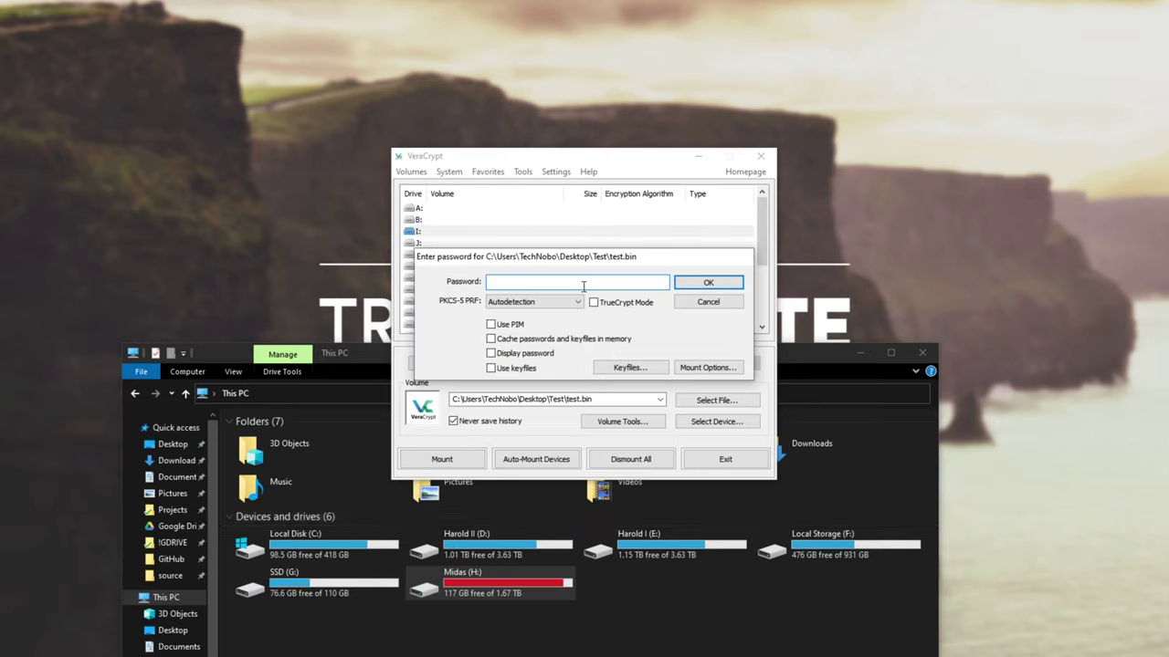
{"action": "type", "text": "**********"}
{"action": "key", "text": "Return"}
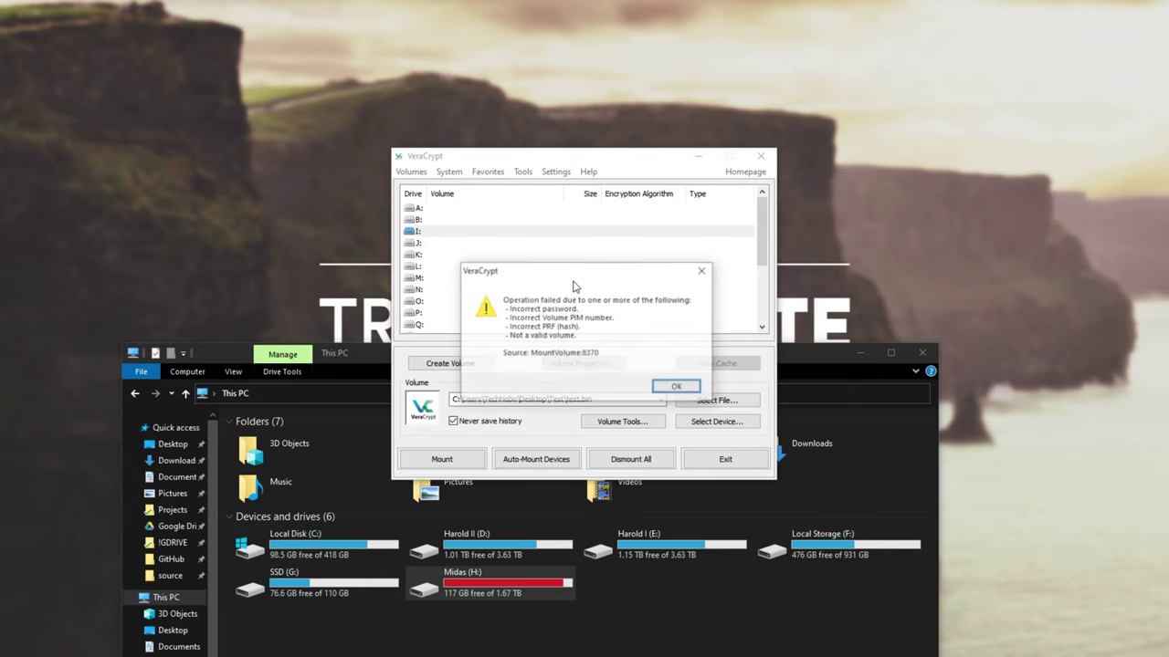
{"action": "left_click", "coordinate": [677, 388]}
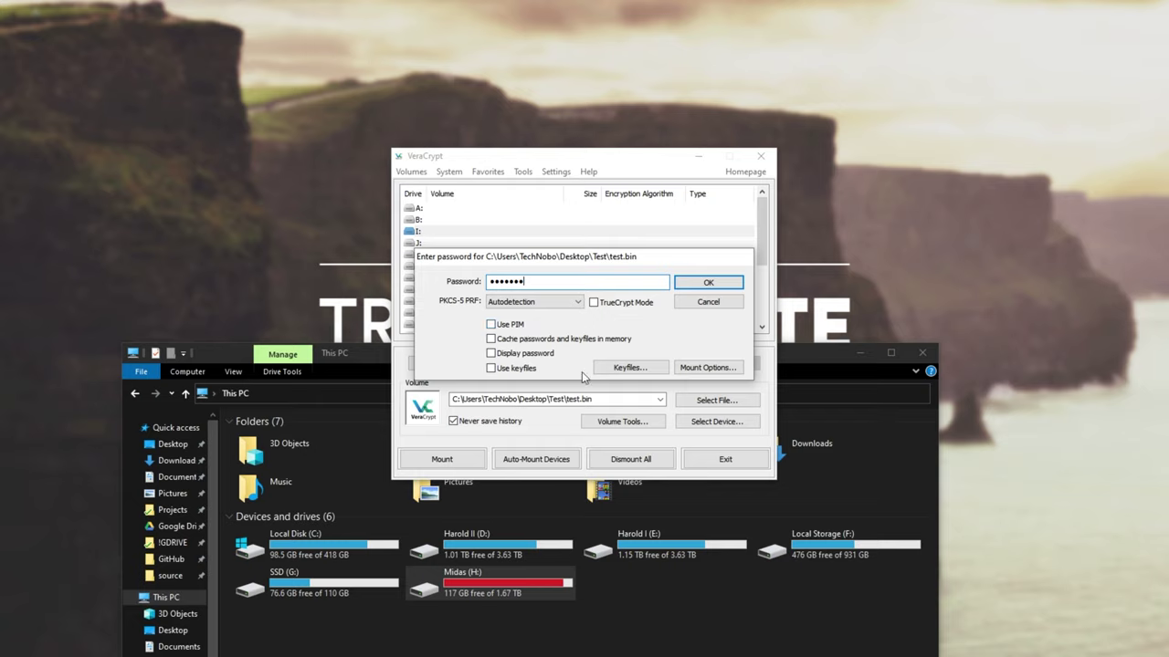
Step: Re-enter the password, leave Mount Options unchanged, and start mounting test.bin on I:
{"action": "left_click", "coordinate": [694, 368]}
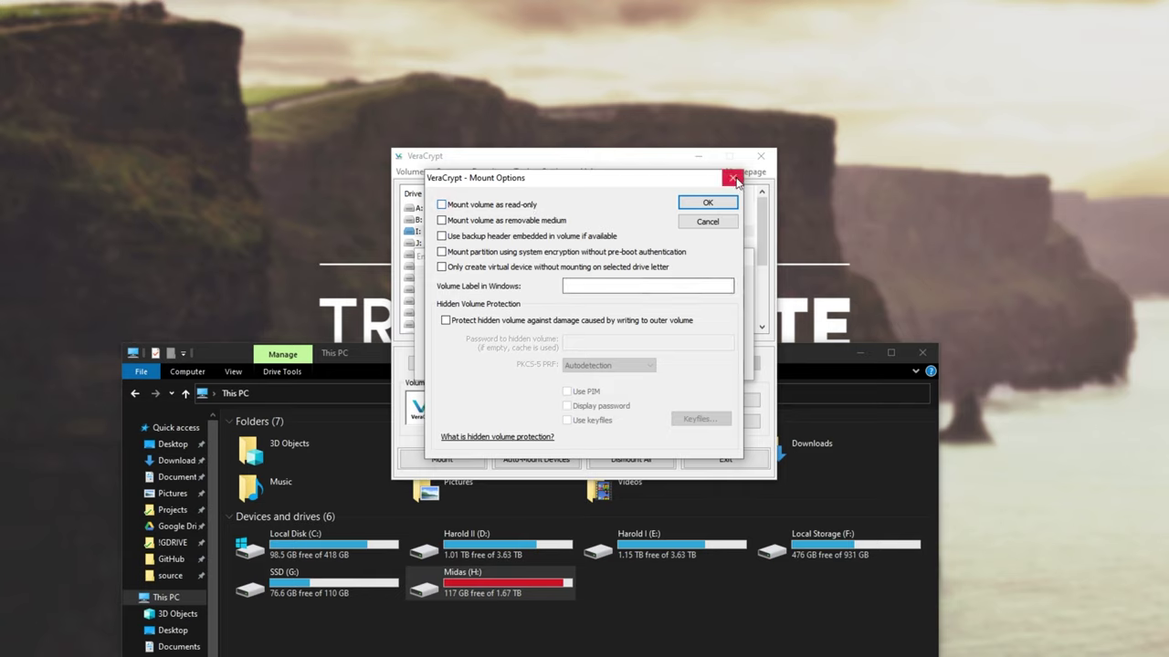
{"action": "left_click", "coordinate": [735, 179]}
{"action": "left_click", "coordinate": [693, 280]}
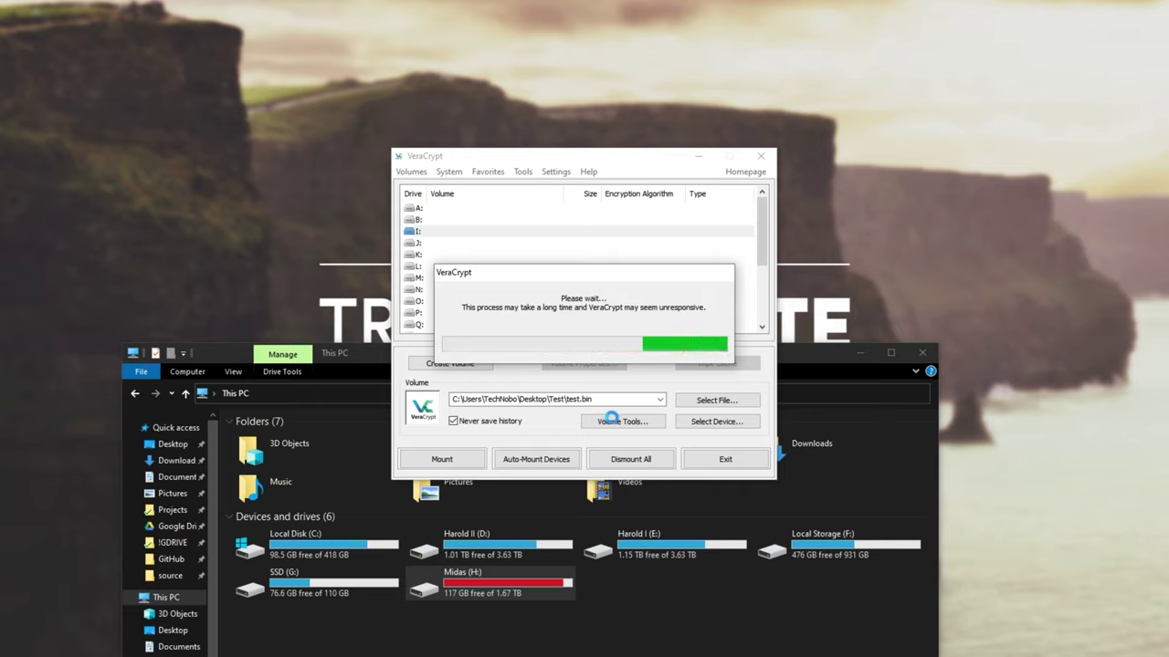
Step: Open the mounted I: volume from VeraCrypt in a file window, then close it
{"action": "left_click", "coordinate": [710, 620]}
{"action": "left_click", "coordinate": [651, 585]}
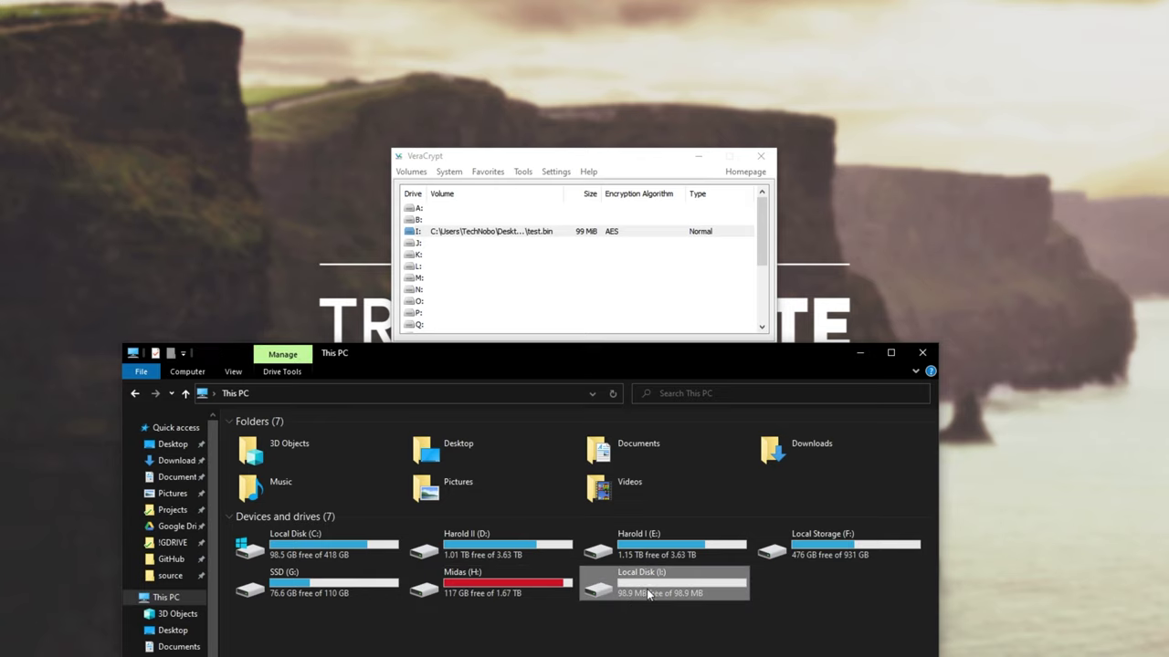
{"action": "left_click", "coordinate": [580, 232]}
{"action": "double_click", "coordinate": [567, 233]}
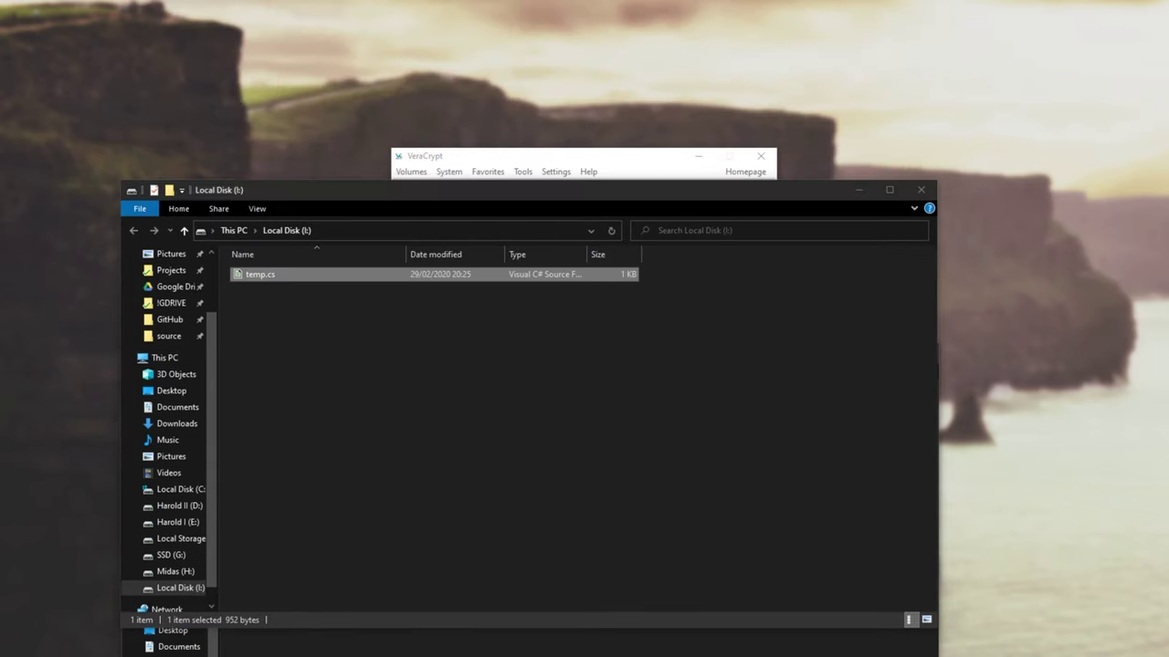
{"action": "key", "text": "ctrl+w"}
Step: Open Local Disk (I:) from This PC and view its files temp.cpp and temp.cs
{"action": "left_click", "coordinate": [924, 480]}
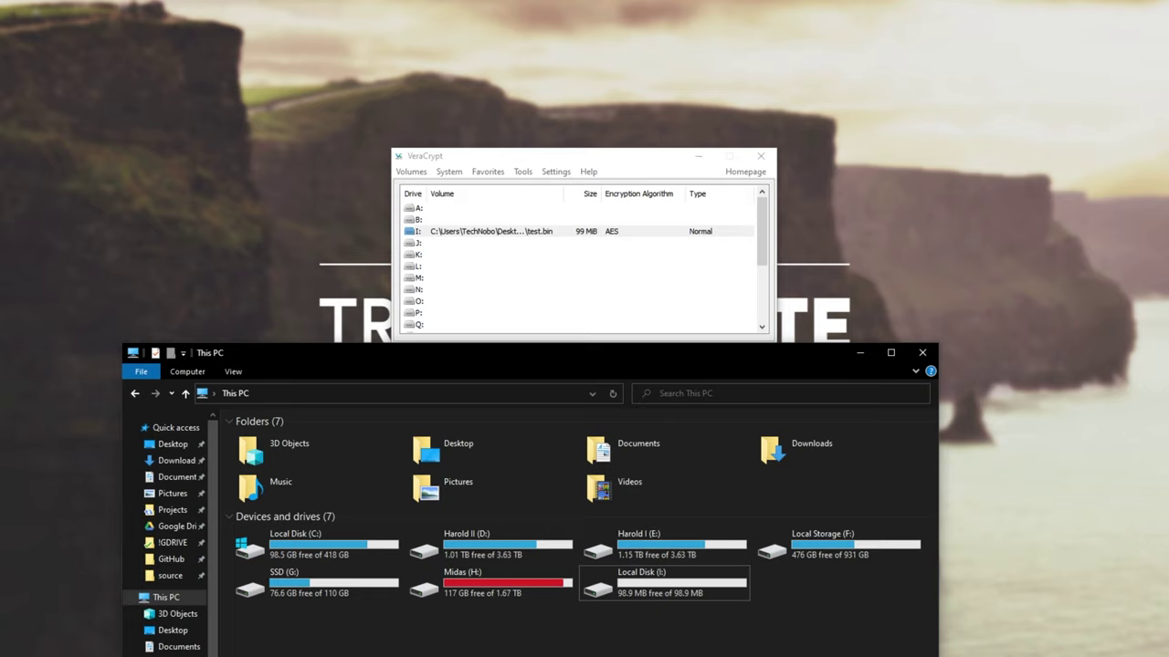
{"action": "left_click_drag", "start_coordinate": [801, 652], "coordinate": [255, 548]}
{"action": "double_click", "coordinate": [639, 584]}
{"action": "left_click_drag", "start_coordinate": [501, 503], "coordinate": [551, 546]}
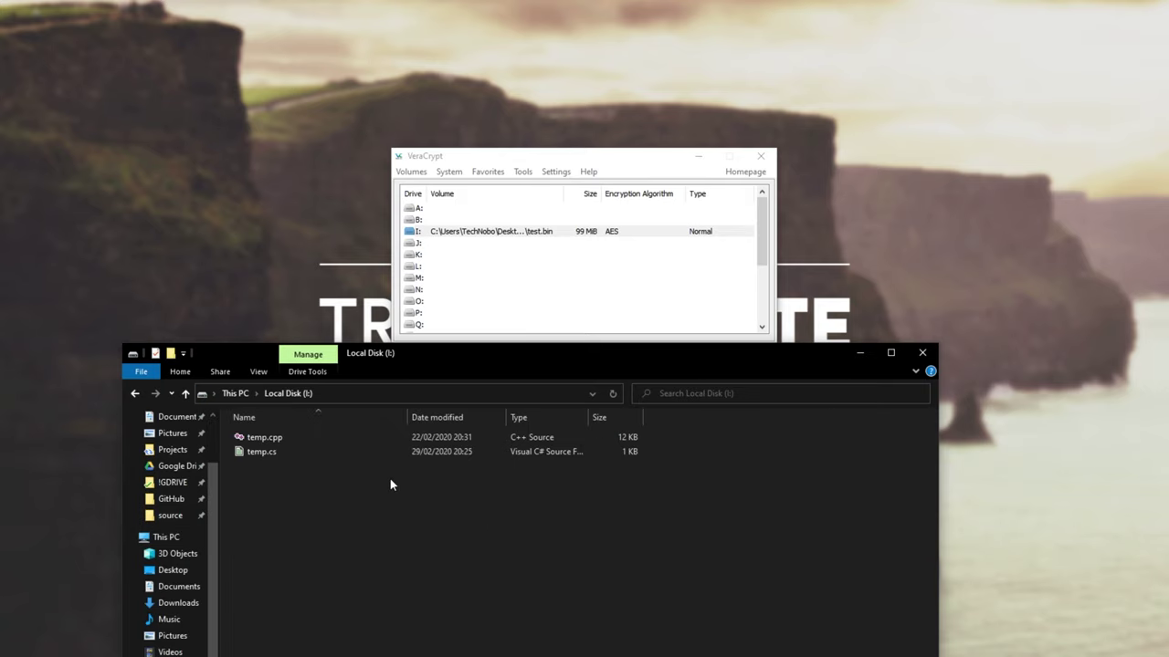
{"action": "left_click", "coordinate": [224, 395]}
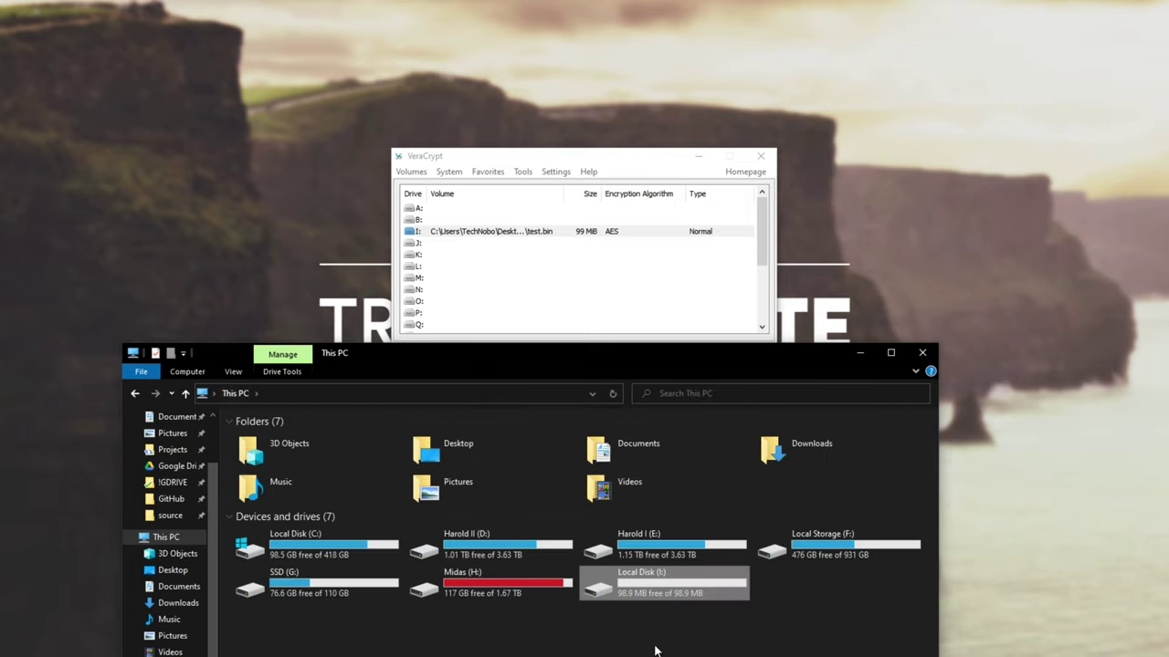
{"action": "double_click", "coordinate": [697, 593]}
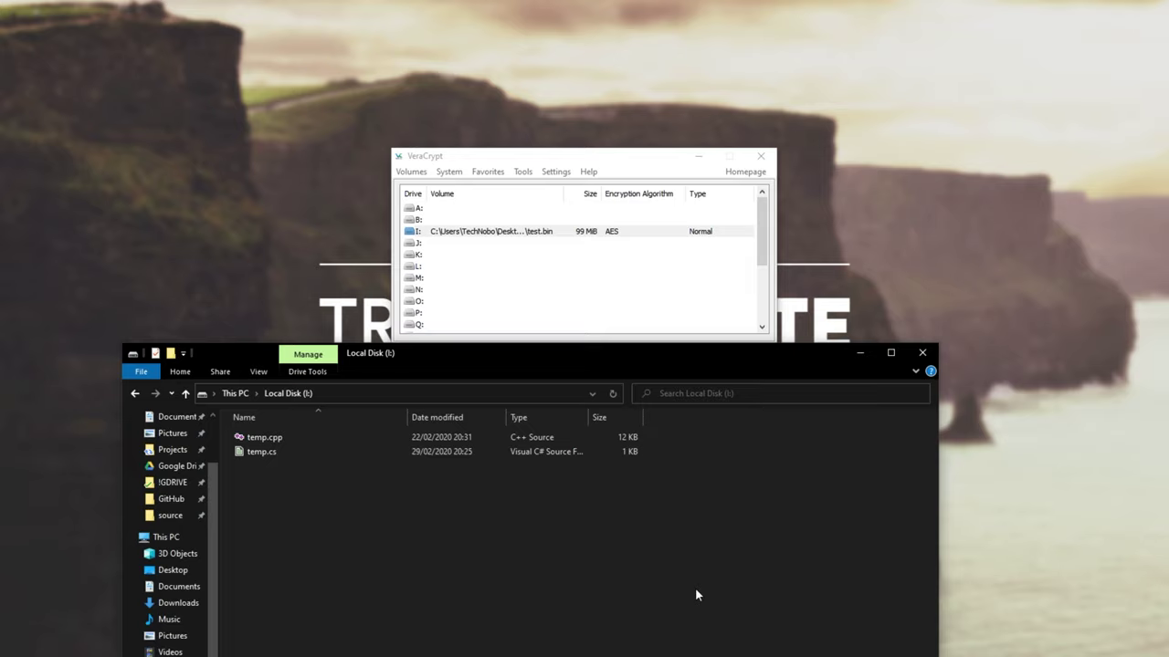
{"action": "left_click_drag", "start_coordinate": [542, 590], "coordinate": [365, 452]}
{"action": "mouse_move", "coordinate": [555, 589]}
{"action": "left_mouse_down"}
{"action": "mouse_move", "coordinate": [629, 571]}
{"action": "mouse_move", "coordinate": [554, 570]}
{"action": "left_mouse_up"}
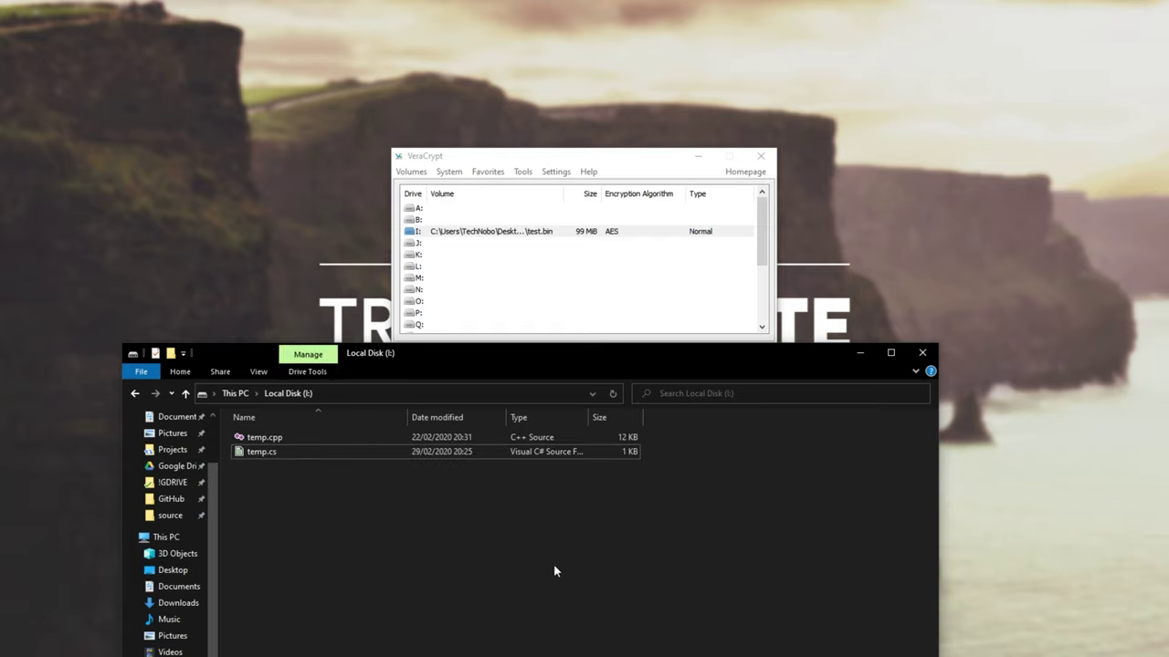
Step: Select the mounted I: volume in VeraCrypt and dismount all volumes
{"action": "left_click", "coordinate": [235, 396]}
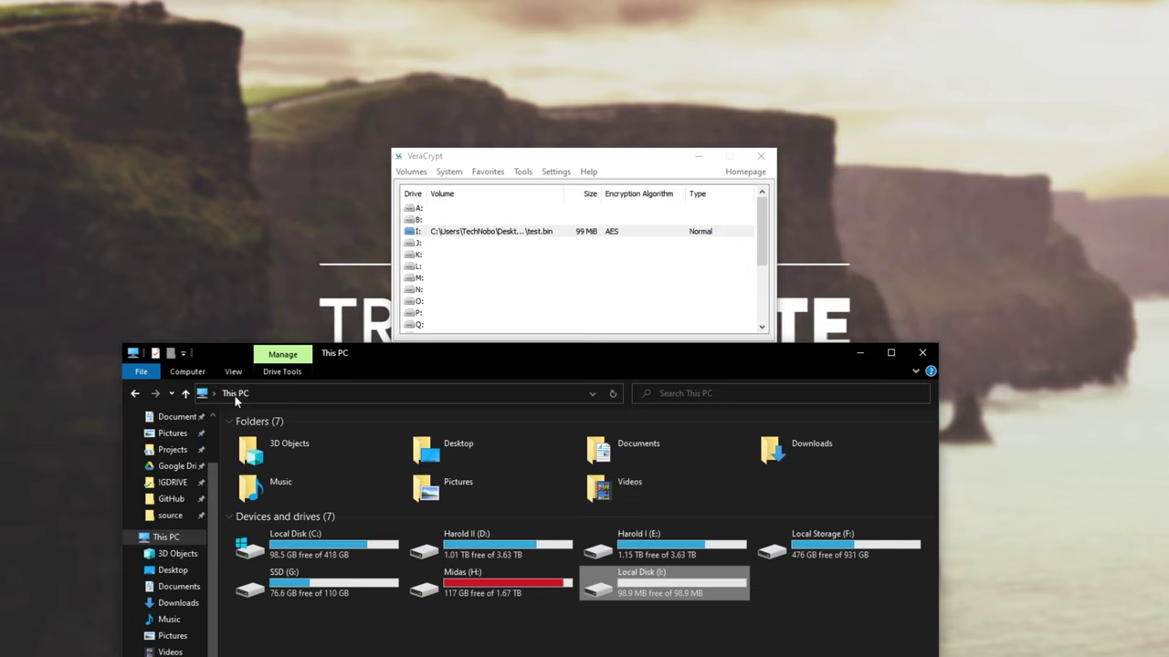
{"action": "left_click", "coordinate": [646, 240]}
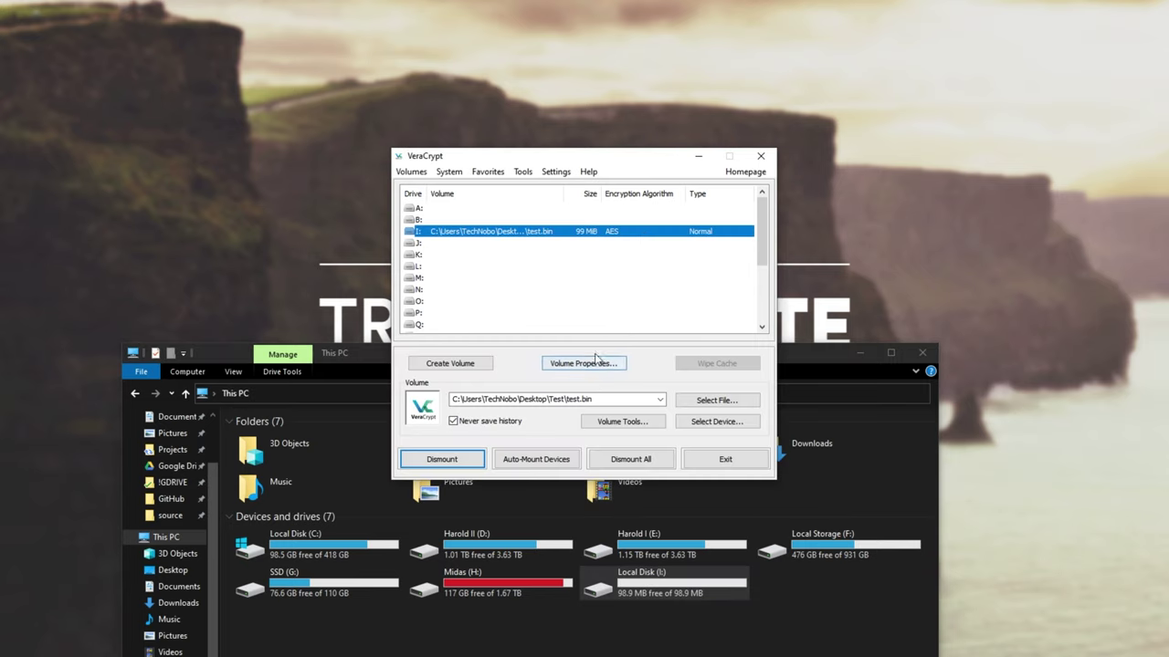
{"action": "right_click", "coordinate": [568, 236]}
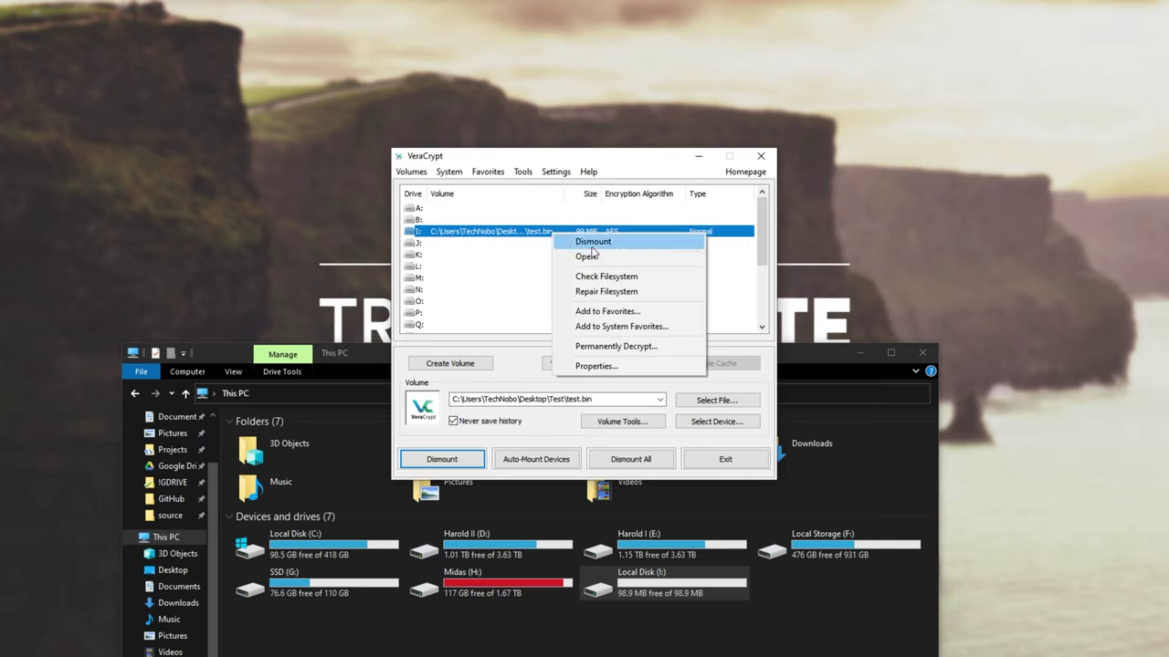
{"action": "left_click", "coordinate": [539, 263]}
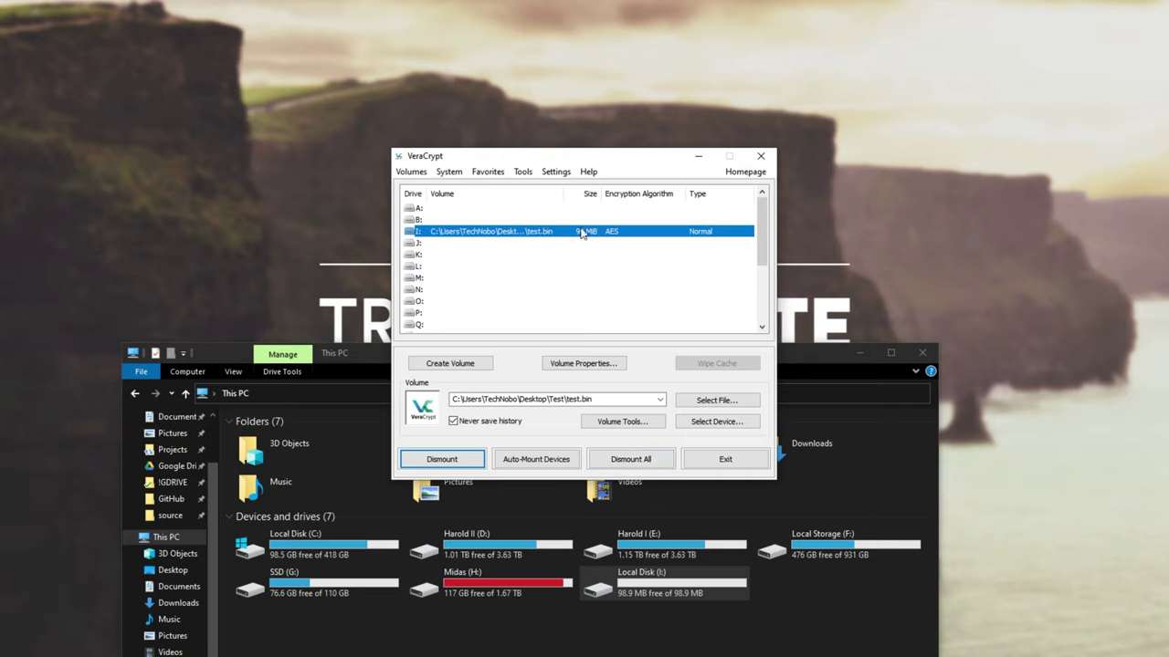
{"action": "left_click", "coordinate": [630, 460]}
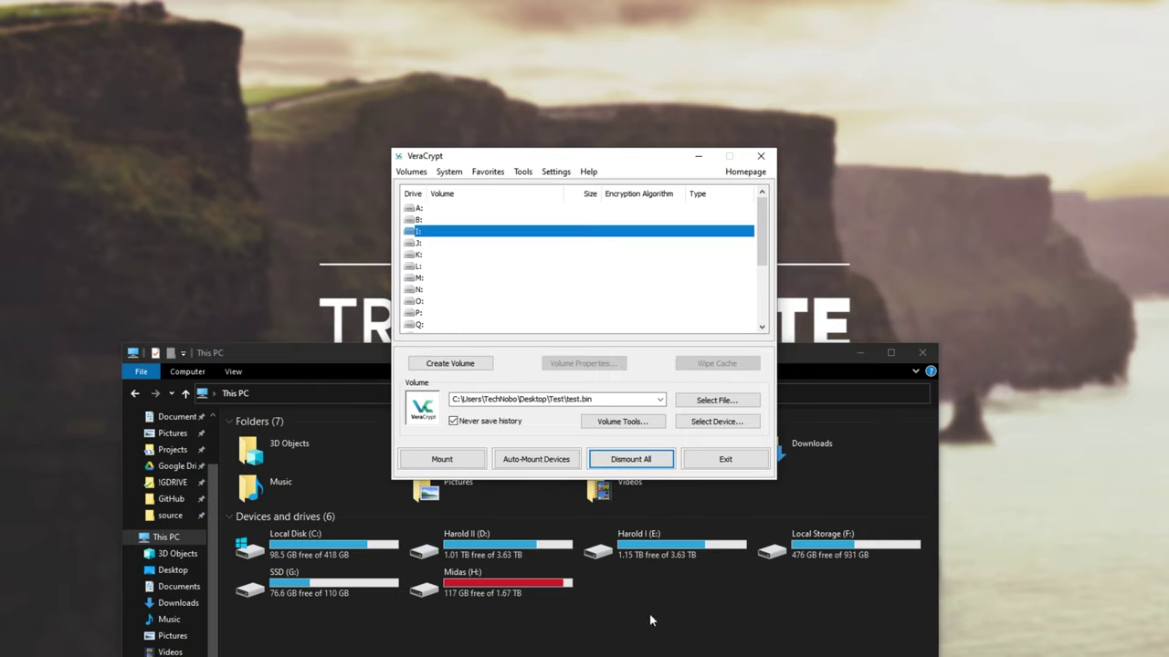
{"action": "left_click", "coordinate": [683, 586]}
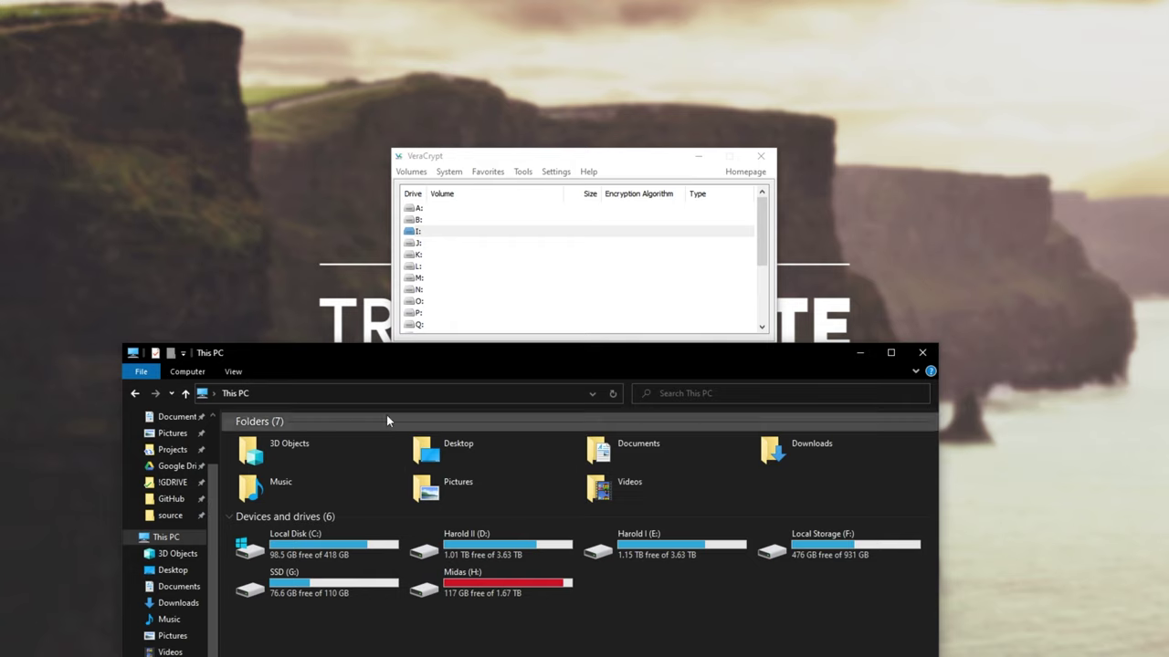
{"action": "left_click_drag", "start_coordinate": [539, 203], "coordinate": [603, 271]}
{"action": "left_click", "coordinate": [465, 352]}
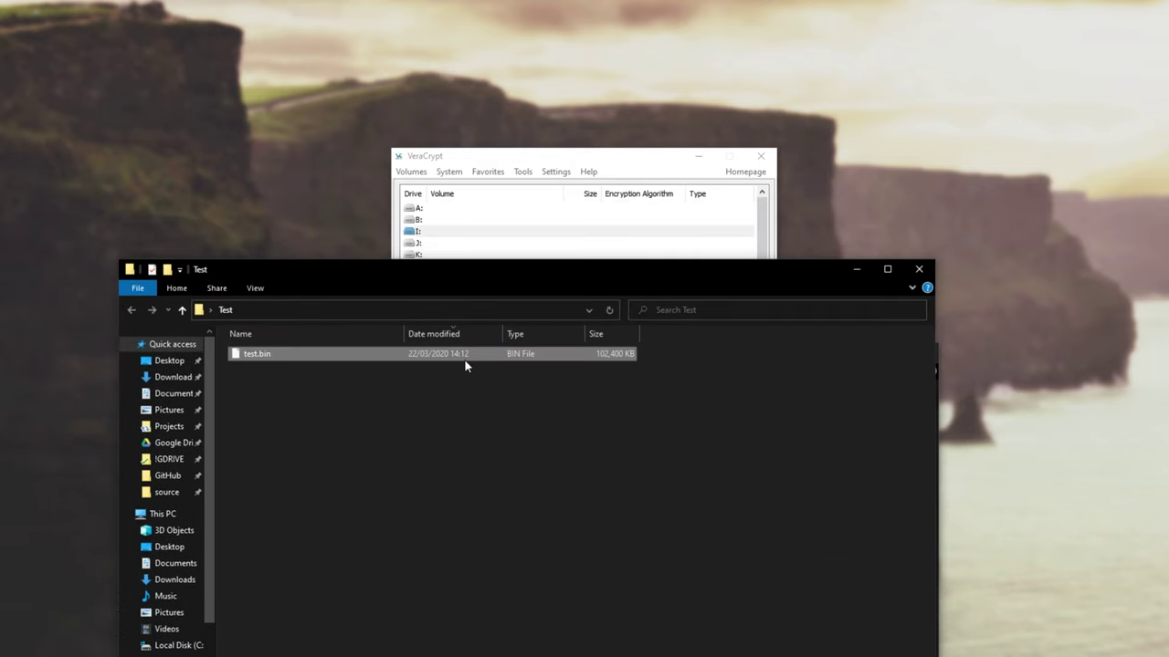
{"action": "right_click", "coordinate": [456, 356]}
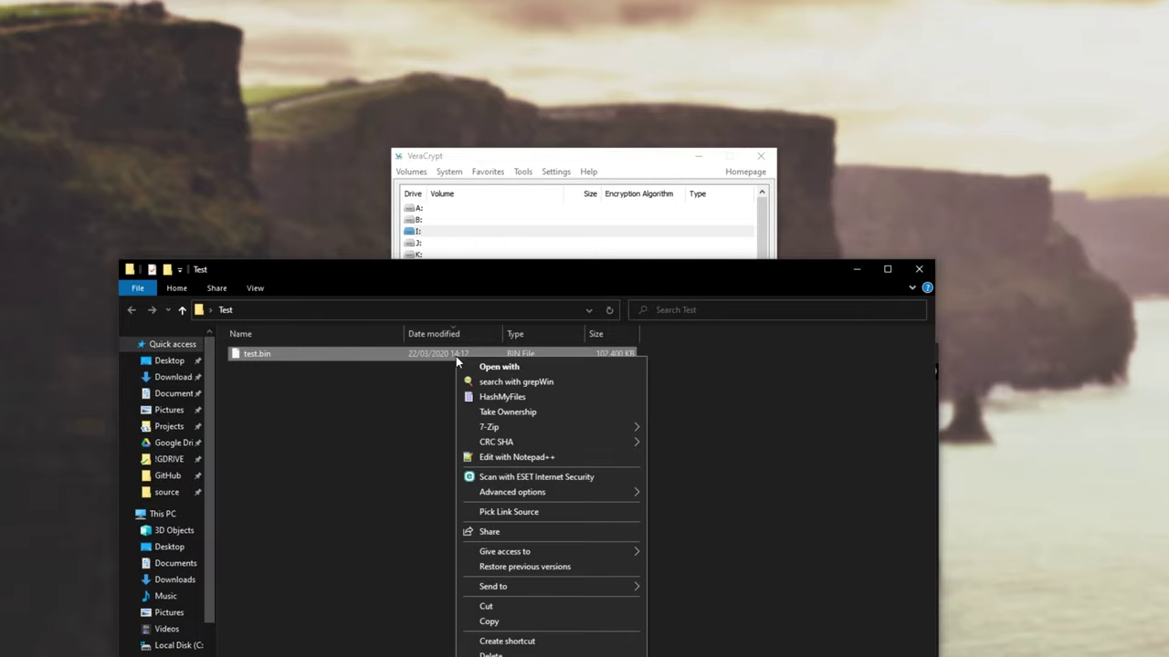
{"action": "left_click", "coordinate": [509, 458]}
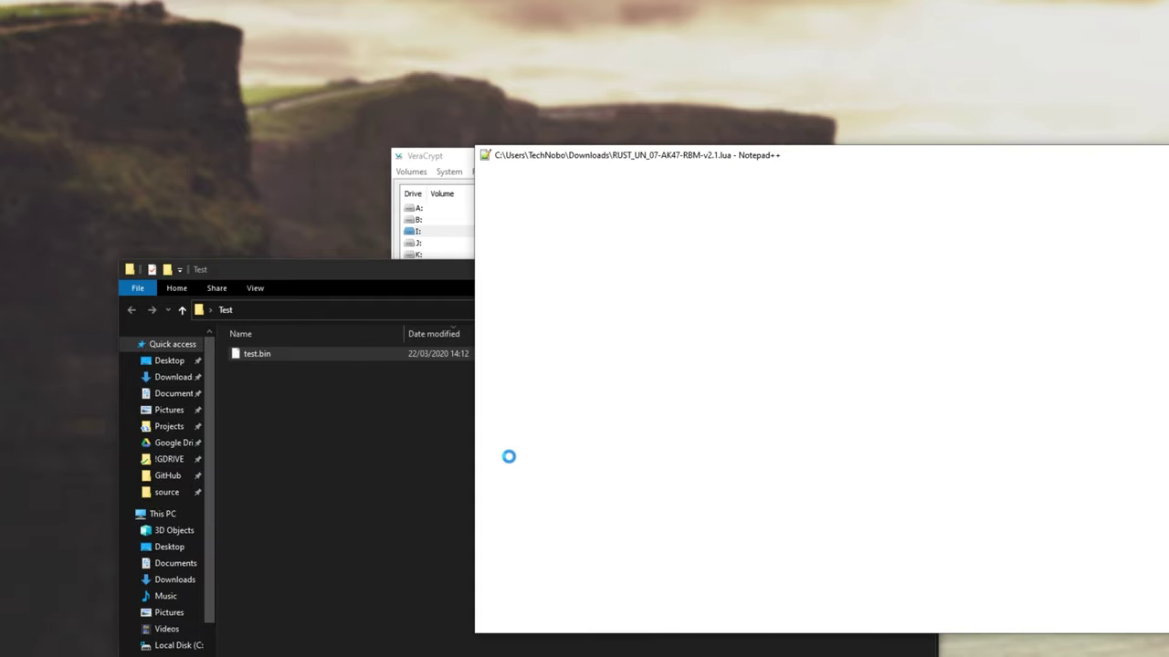
{"action": "scroll", "coordinate": [822, 411], "scroll_direction": "down", "scroll_amount": 20}
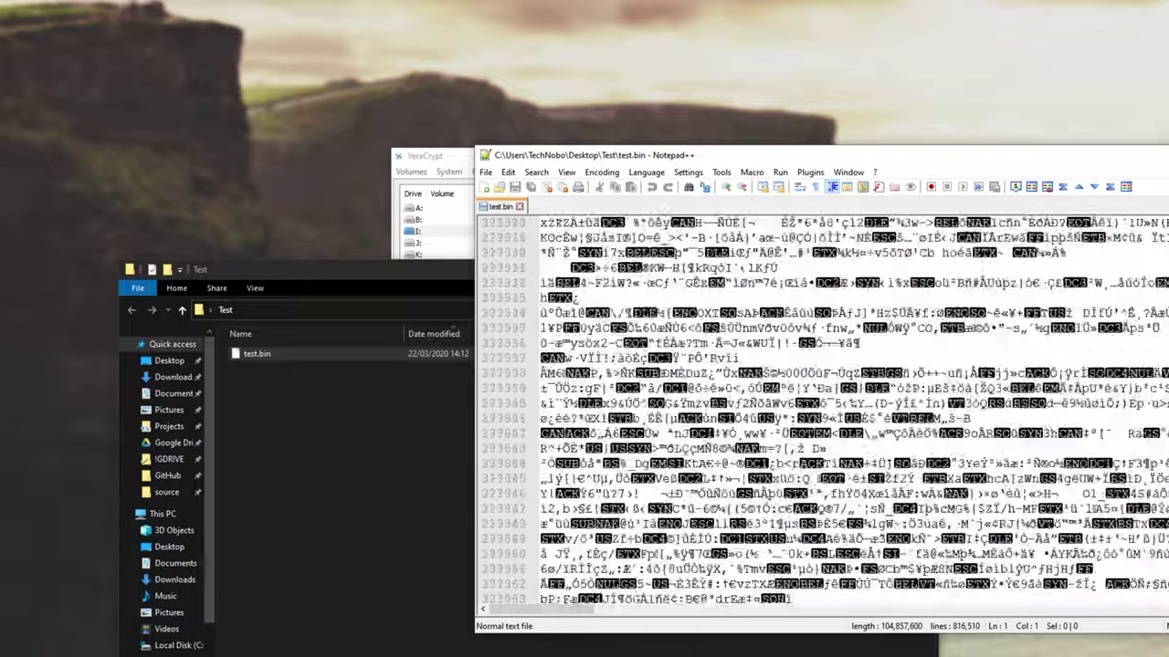
{"action": "scroll", "coordinate": [821, 411], "scroll_direction": "up", "scroll_amount": 20}
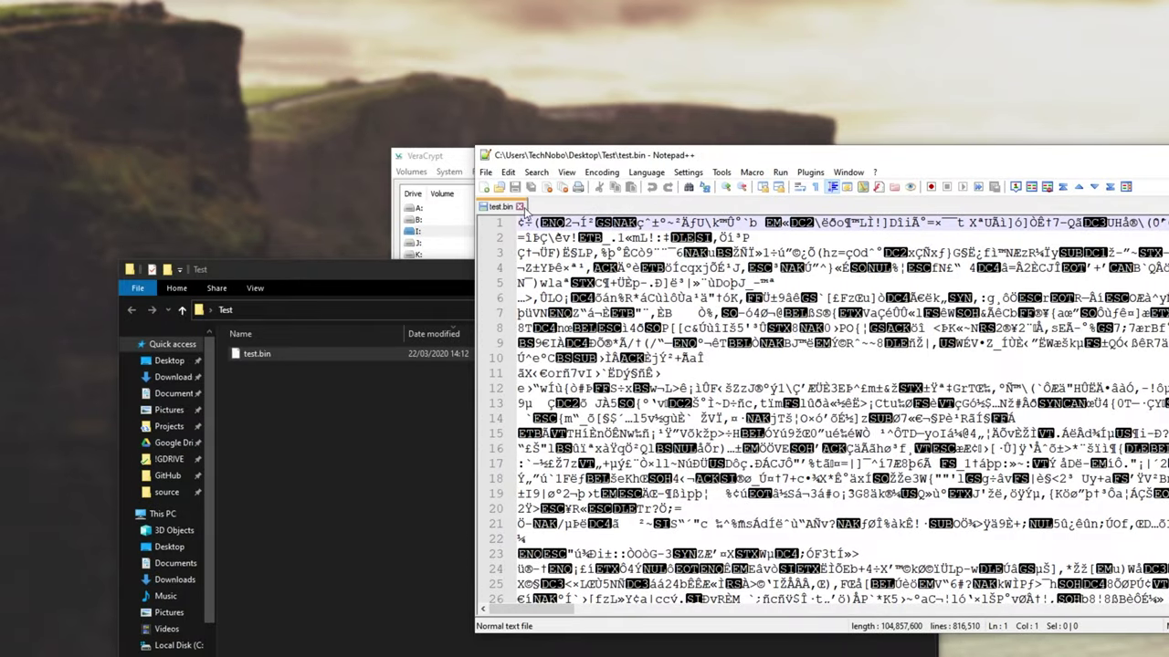
{"action": "left_click", "coordinate": [520, 206]}
{"action": "key", "text": "alt+F4"}
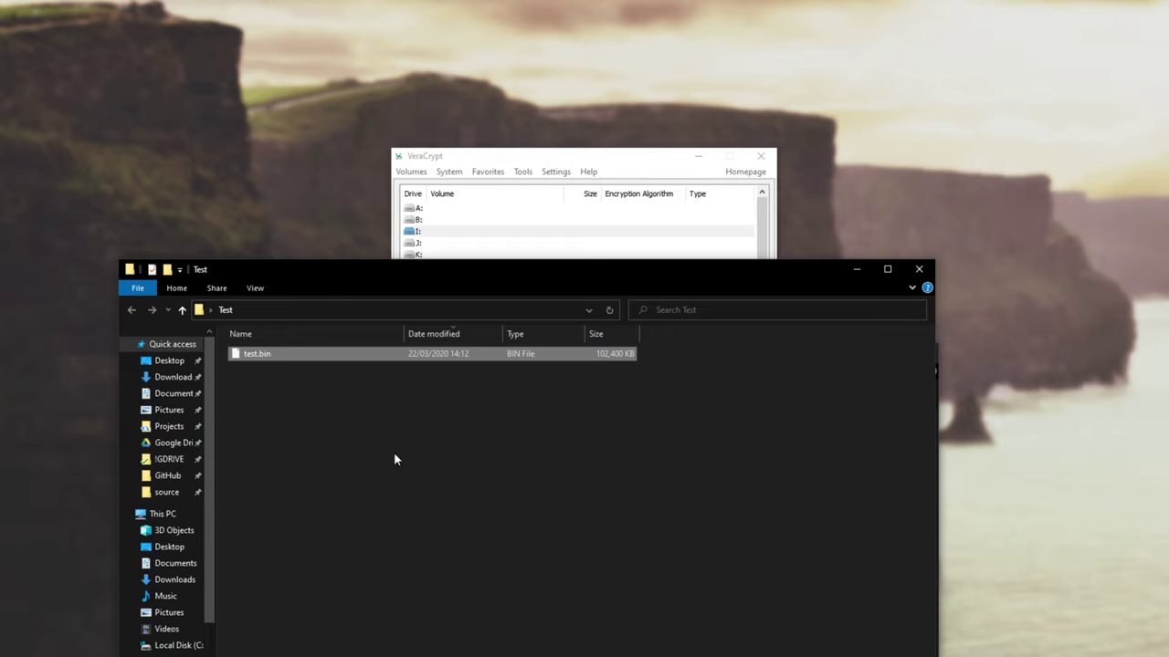
Step: Reselect test.bin, shift the Test folder window, and close it
{"action": "left_click_drag", "start_coordinate": [401, 400], "coordinate": [516, 310]}
{"action": "left_click_drag", "start_coordinate": [601, 371], "coordinate": [542, 349]}
{"action": "left_click_drag", "start_coordinate": [466, 380], "coordinate": [478, 359]}
{"action": "left_click_drag", "start_coordinate": [676, 272], "coordinate": [680, 273]}
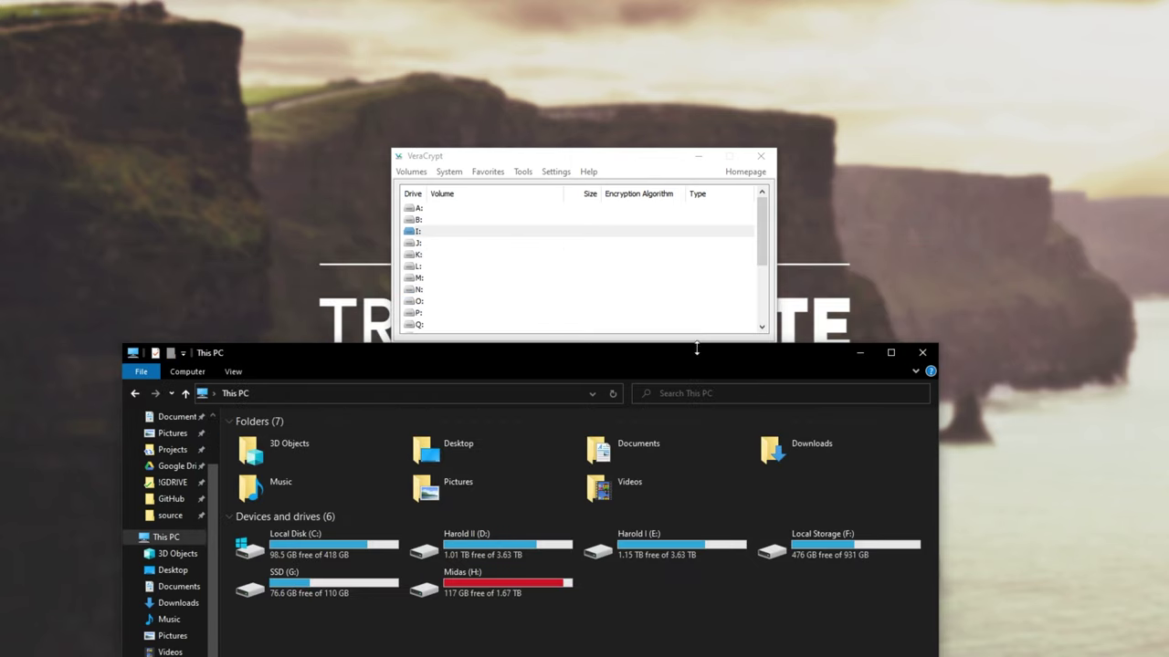
{"action": "left_click_drag", "start_coordinate": [710, 356], "coordinate": [743, 354]}
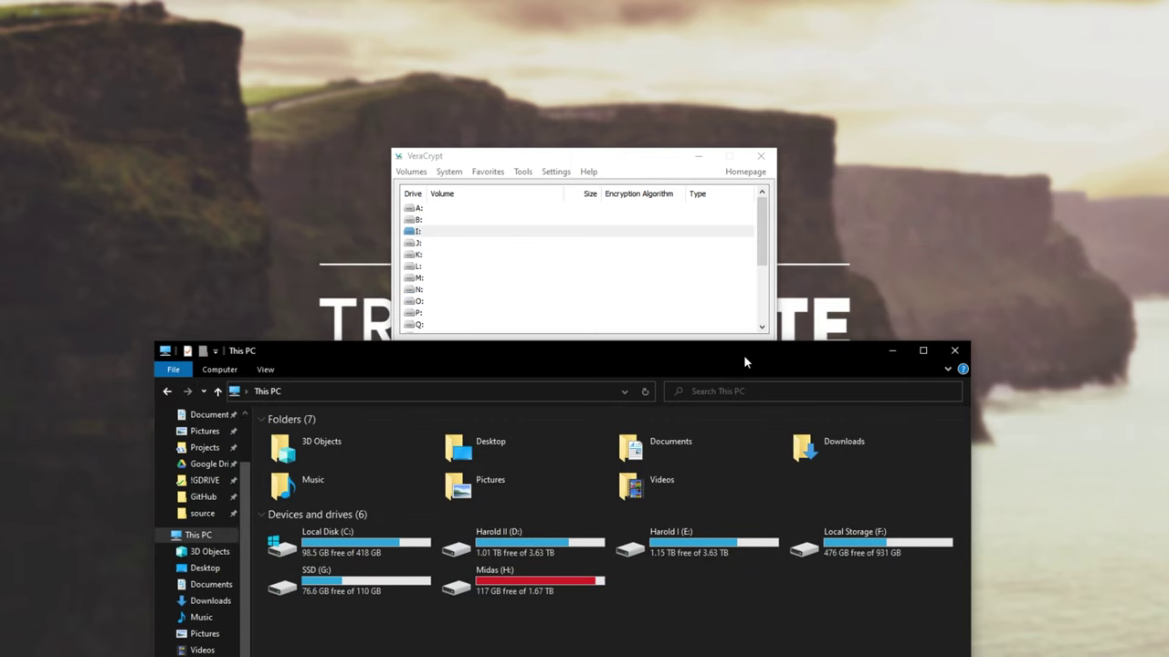
{"action": "left_click", "coordinate": [949, 350]}
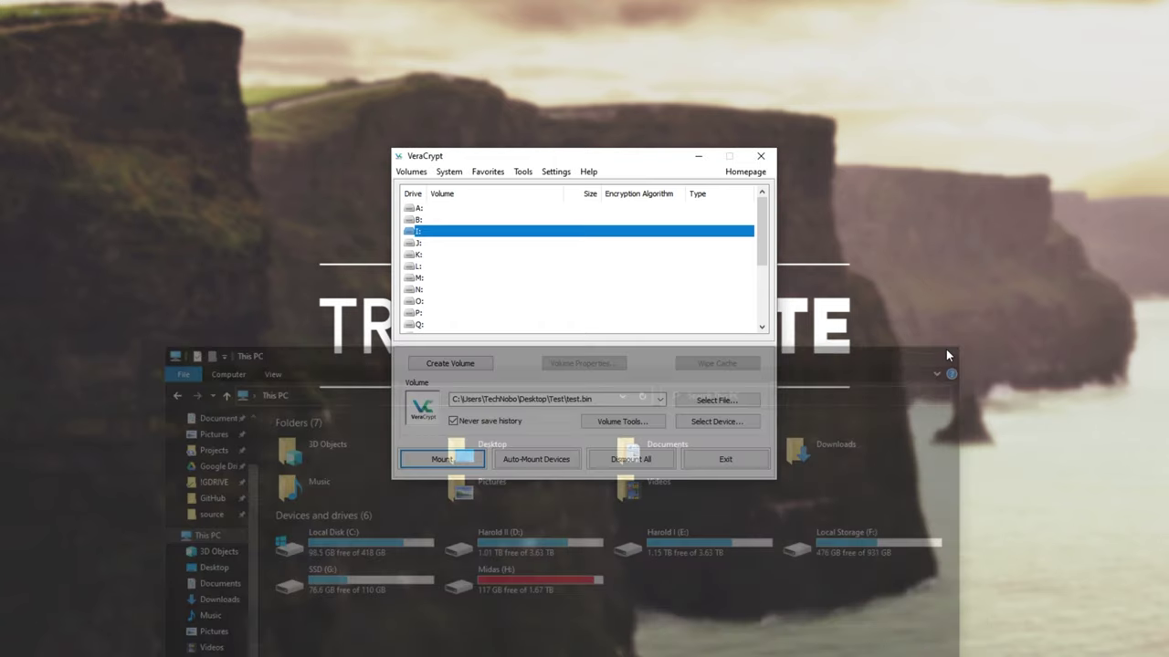